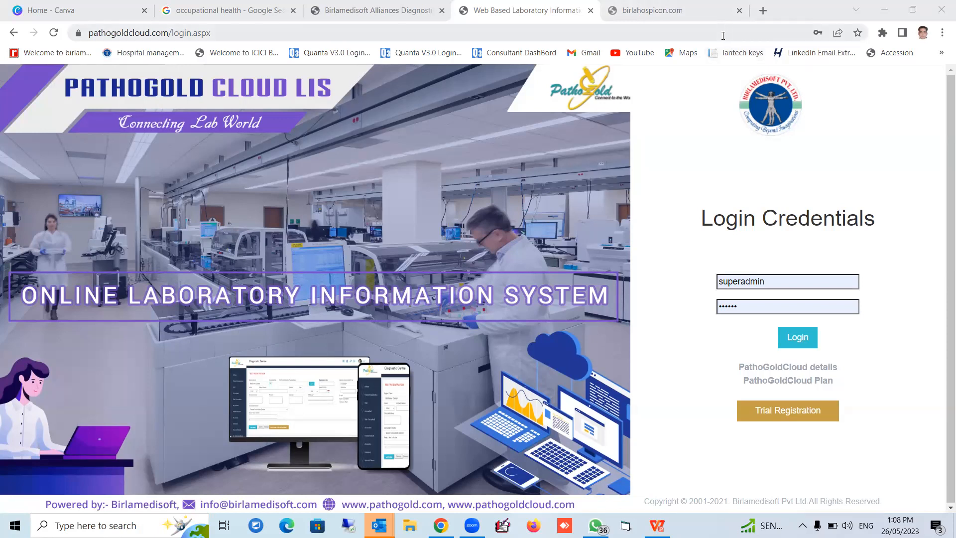
Log in as Admin, replacing the prefilled user name and entering the account password
double_click(782, 283)
type("Admin")
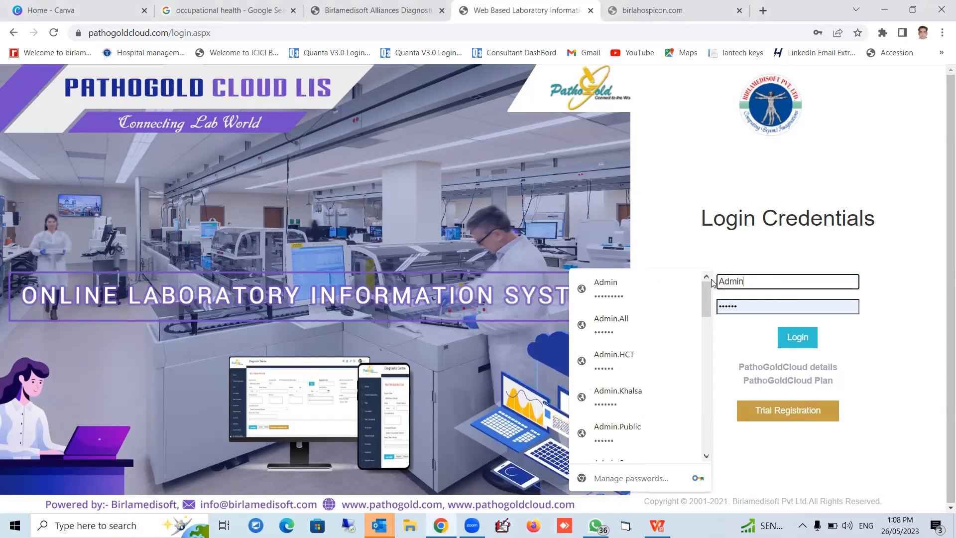
key("Tab")
type("••••••")
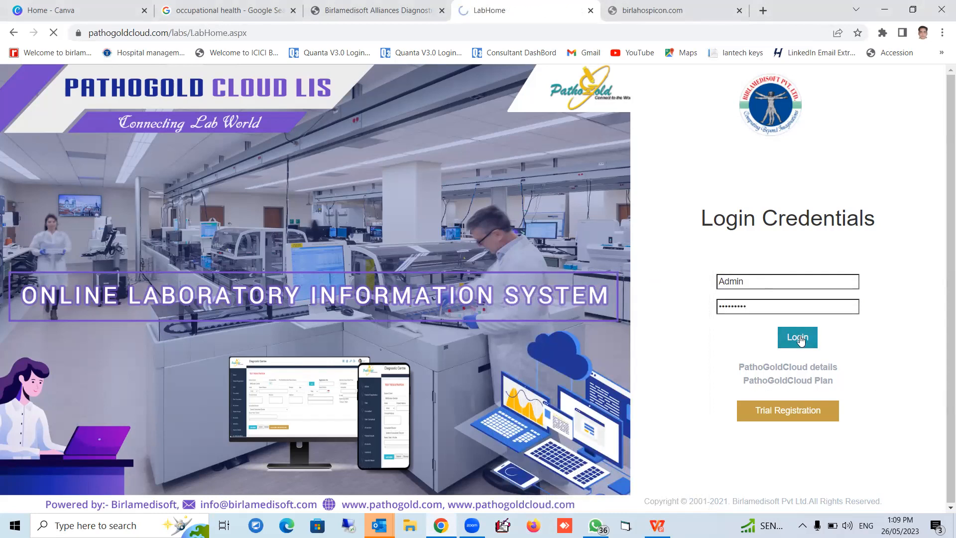
Open the Add/Edit Test page from the control panel and search for the test BLOOD SUGAR - FASTING
scroll(556, 269, "down", 1)
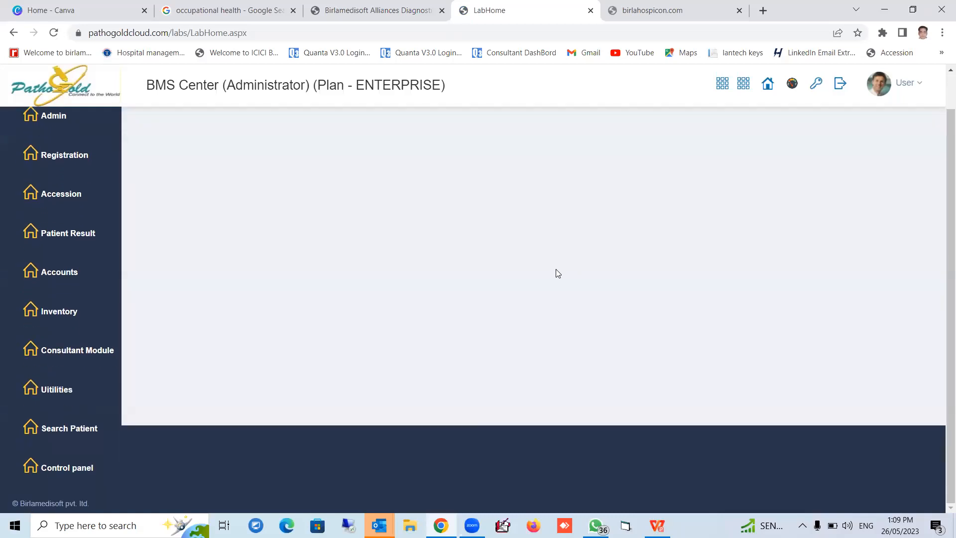
mouse_move(88, 470)
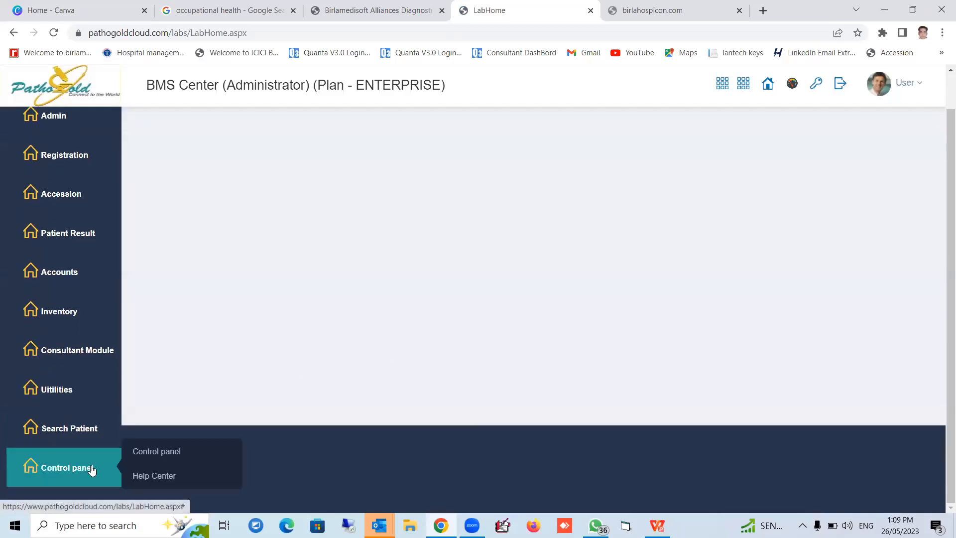
left_click(152, 453)
left_click(249, 334)
left_click(516, 299)
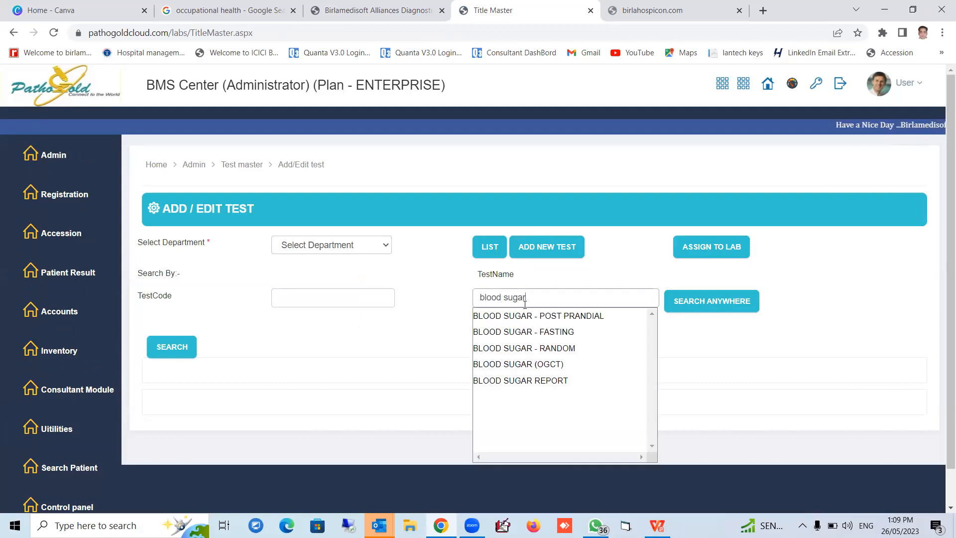
left_click(535, 333)
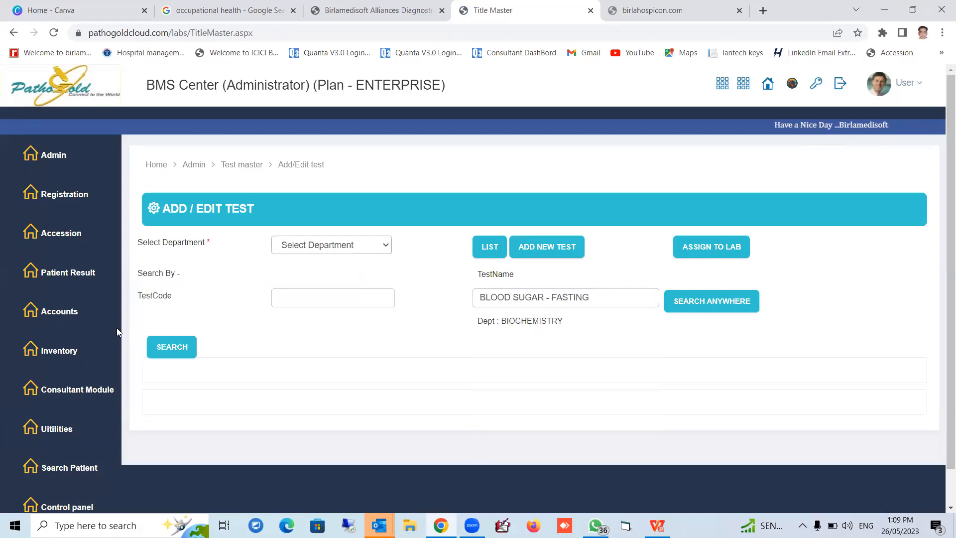
left_click(170, 350)
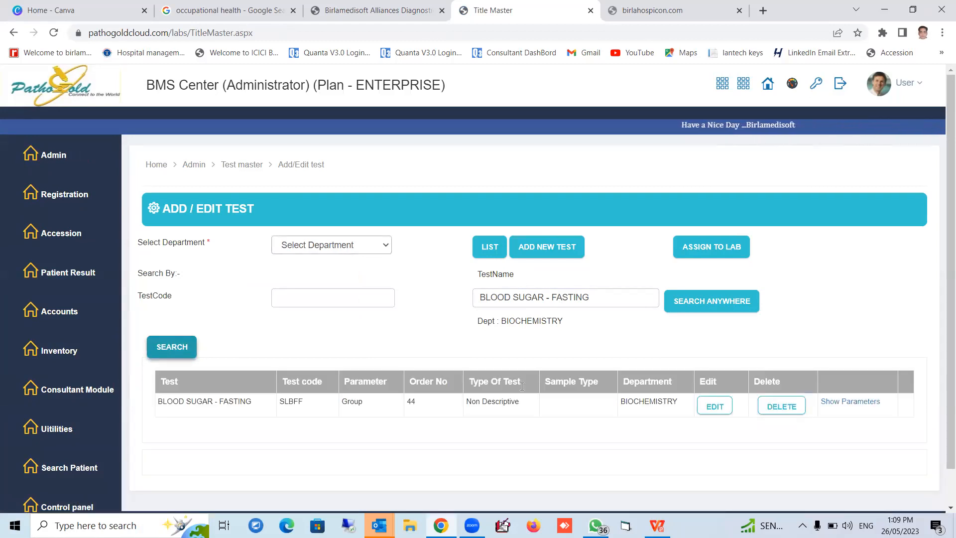
Review the test name and parameters of BLOOD SUGAR - FASTING, and return to the test list
left_click(867, 403)
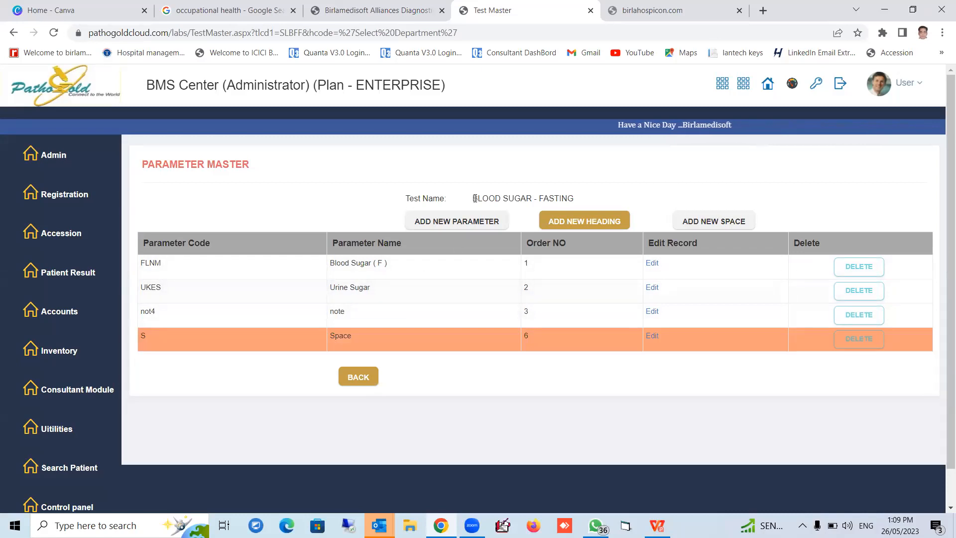
left_click_drag(471, 199, 584, 207)
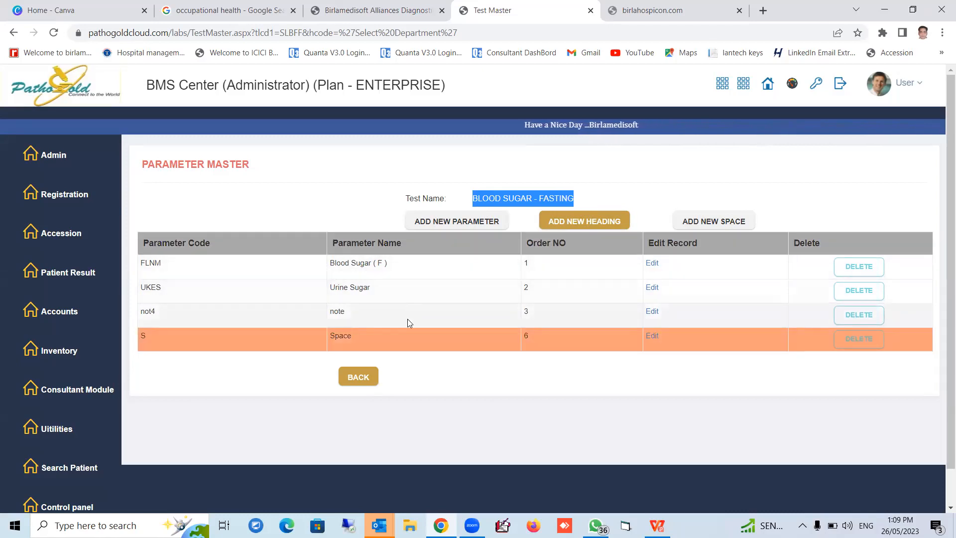
left_click_drag(329, 268, 391, 265)
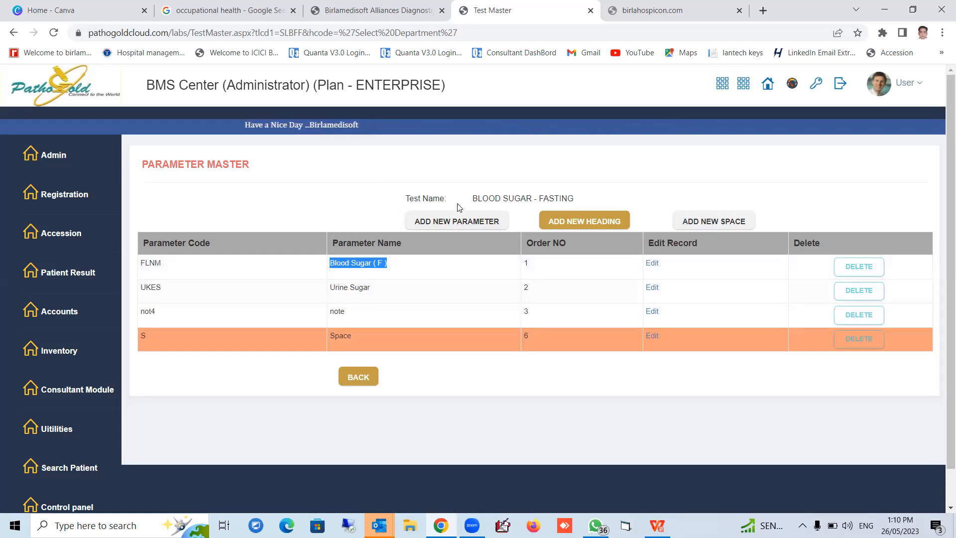
left_click_drag(475, 195, 575, 197)
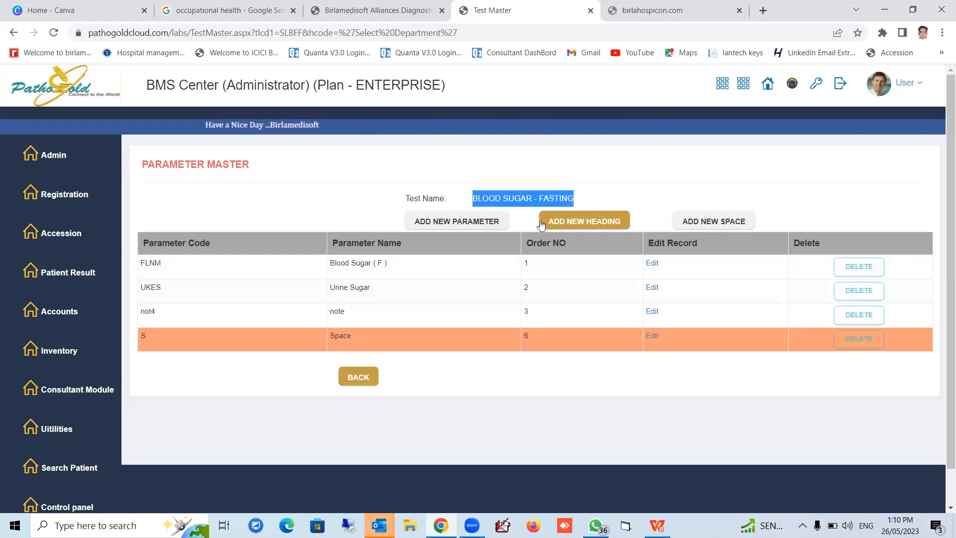
left_click(359, 380)
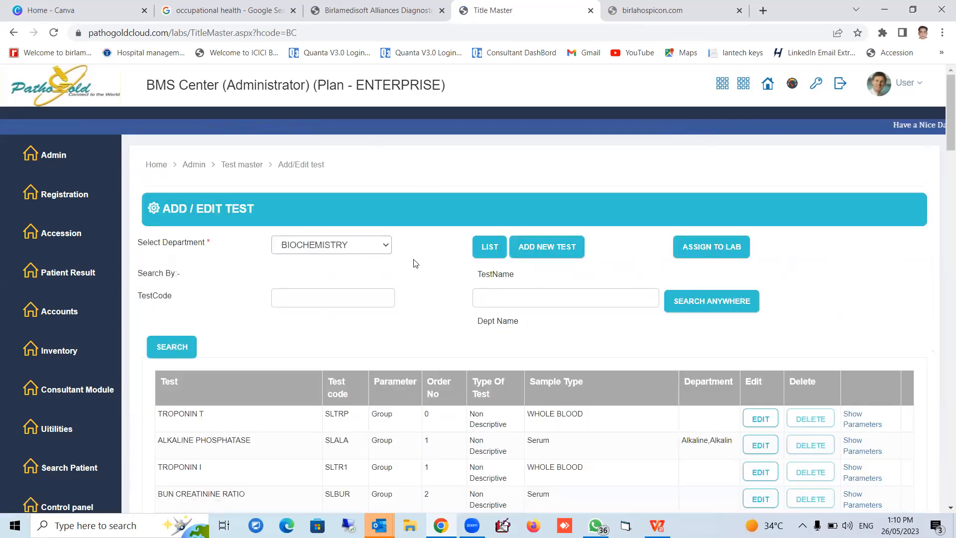
Start a new test in the BIOCHEMISTRY department and name it "Blood Sugar - Fasting"
left_click(318, 247)
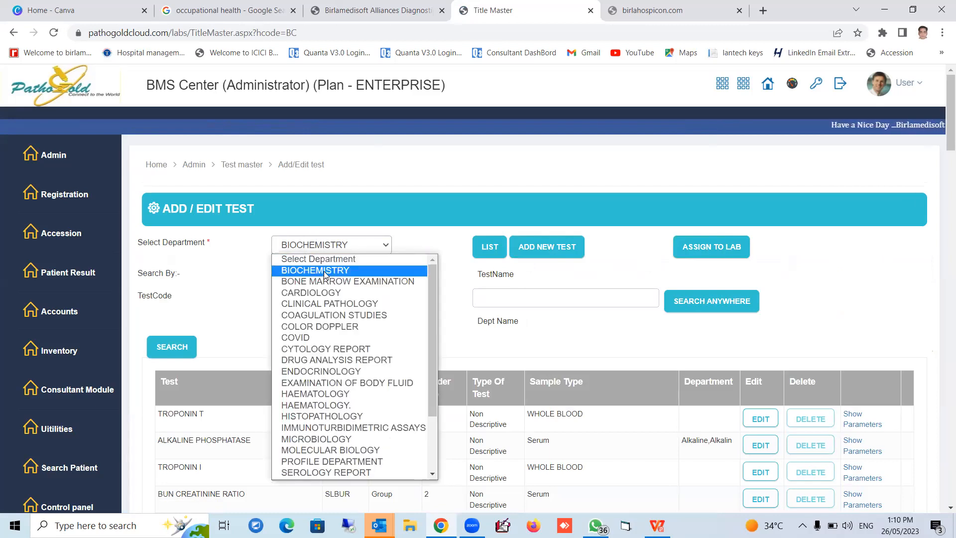
left_click(323, 270)
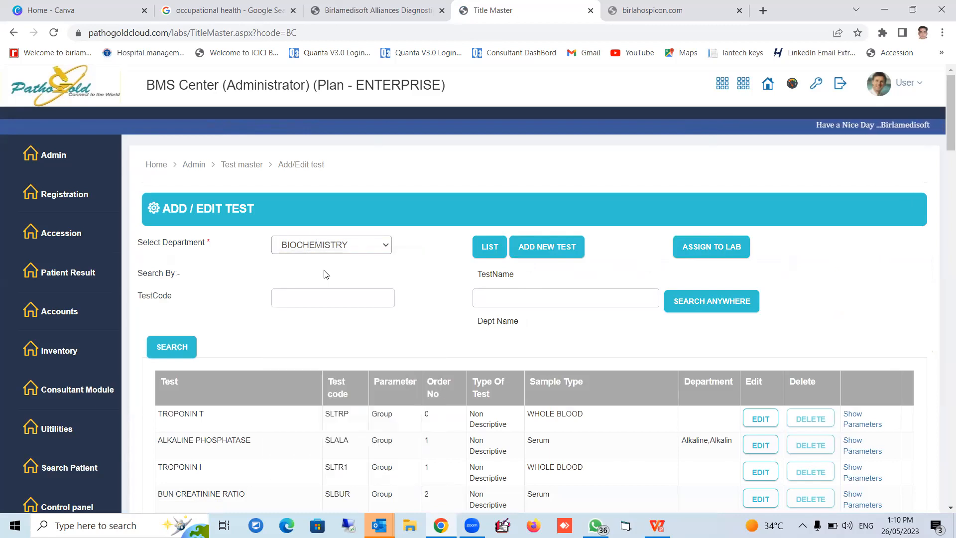
left_click(547, 253)
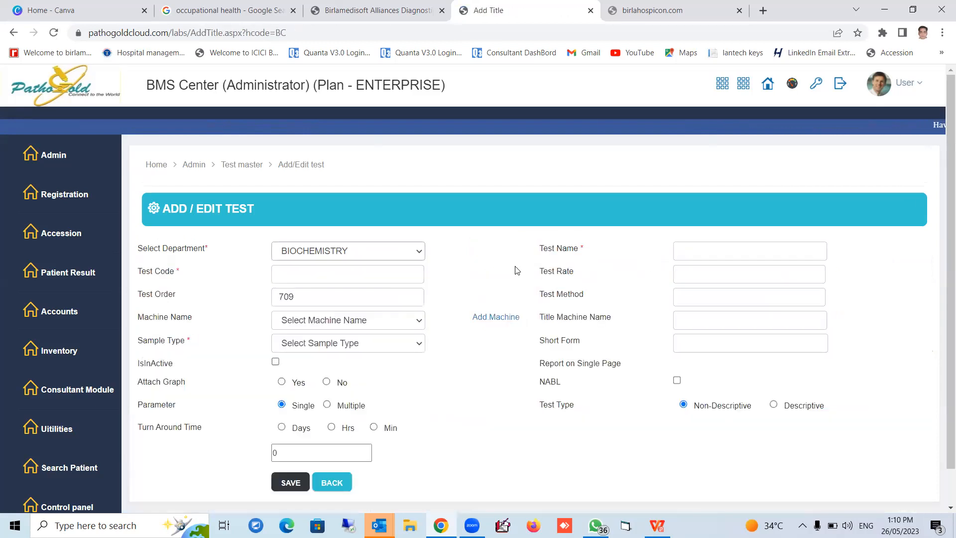
left_click(721, 250)
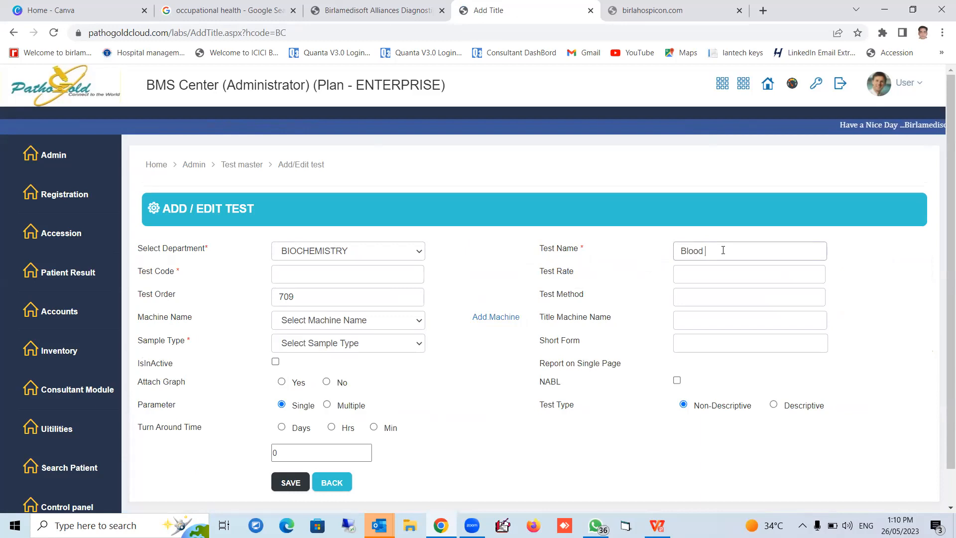
type("Blood Sugar ")
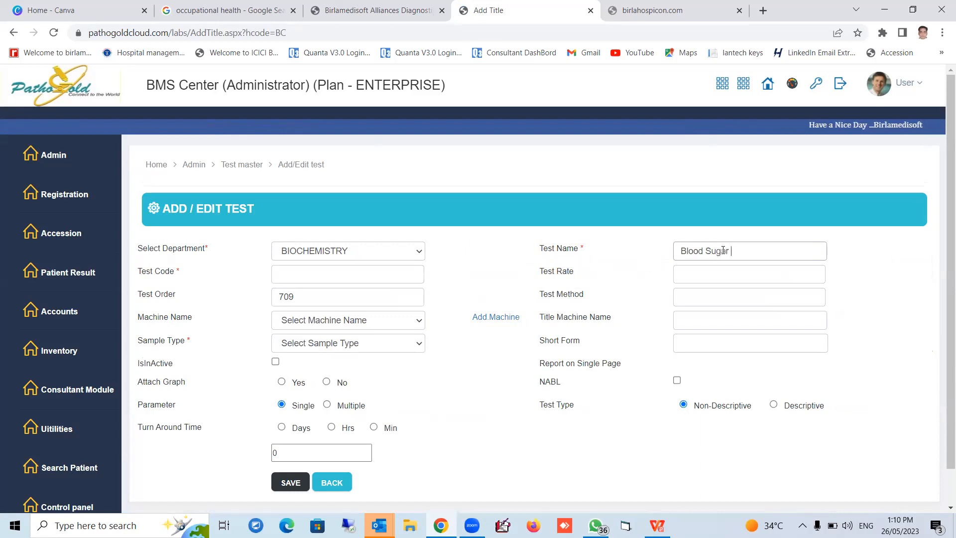
type("- Fasting")
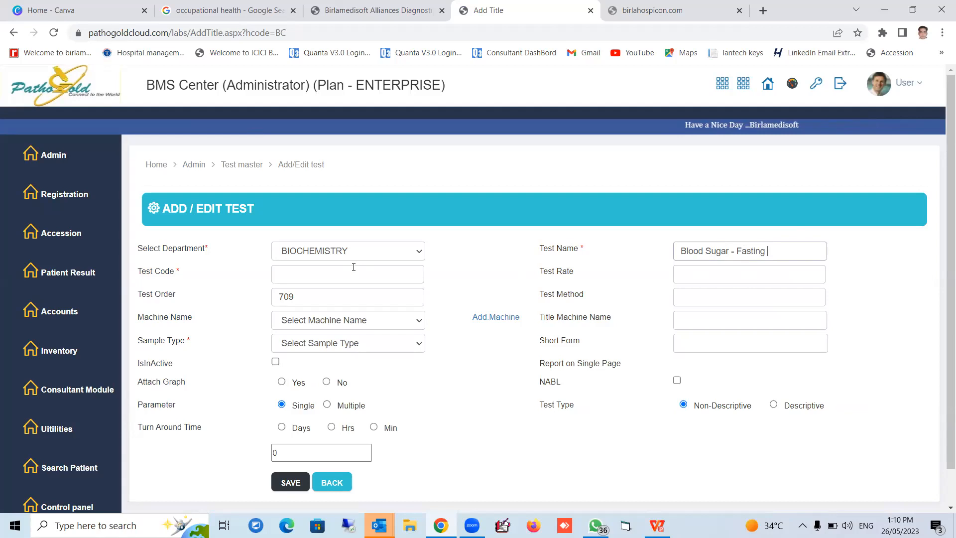
Enter BLDFT as the new test's code
left_click(340, 274)
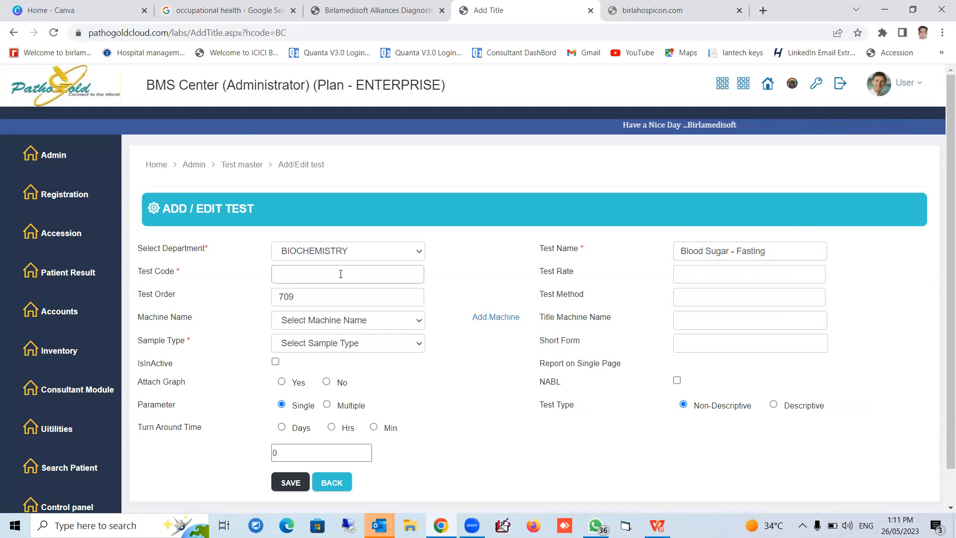
type("b")
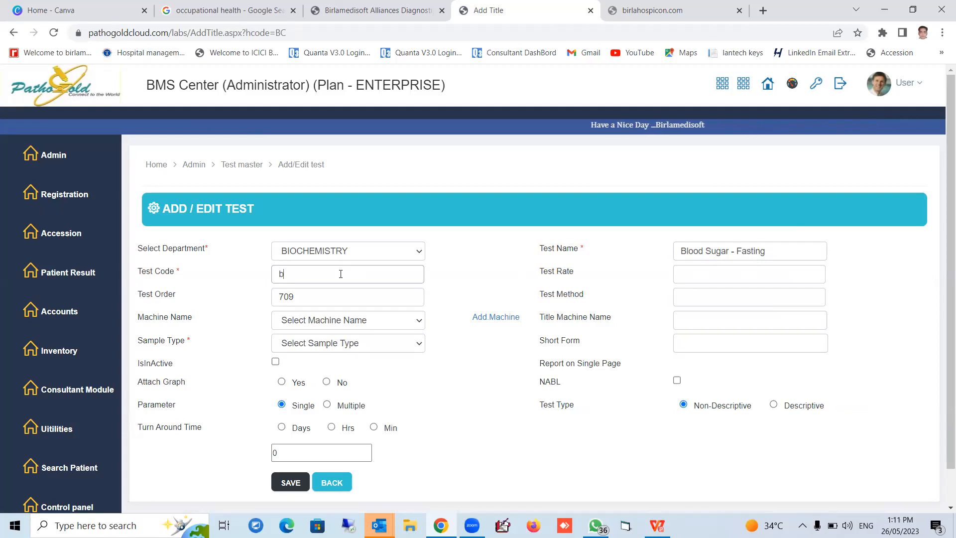
type("sf")
key("BackSpace")
key("BackSpace")
key("BackSpace")
type("BLD")
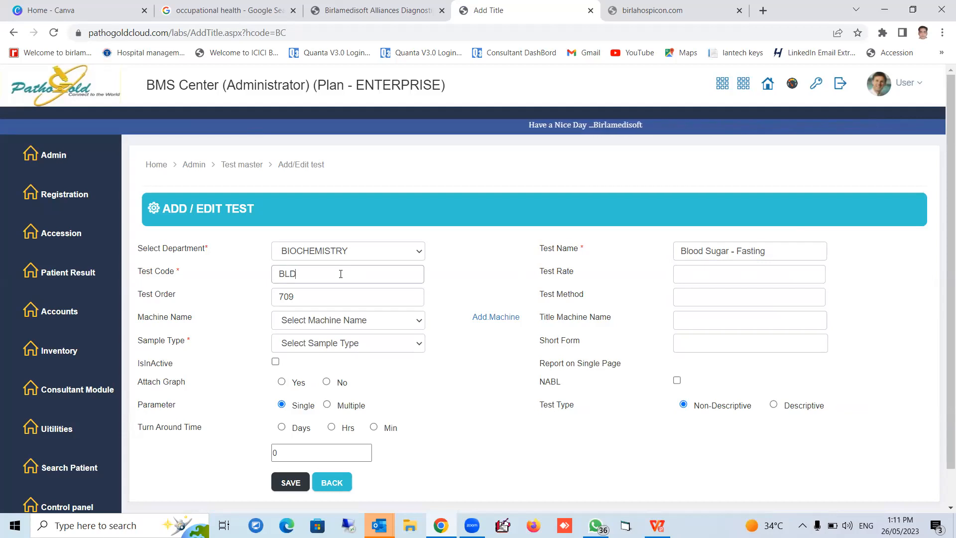
type("FT")
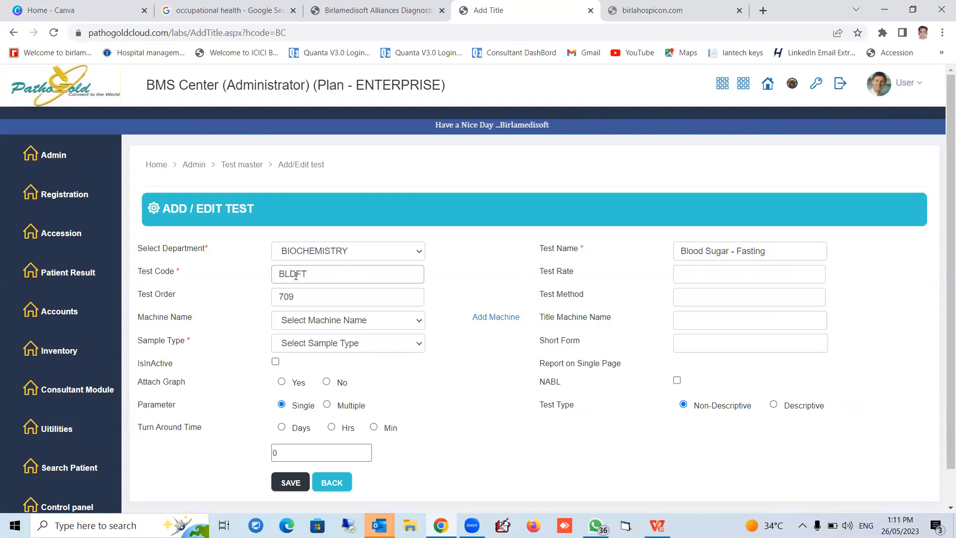
left_click_drag(313, 273, 278, 273)
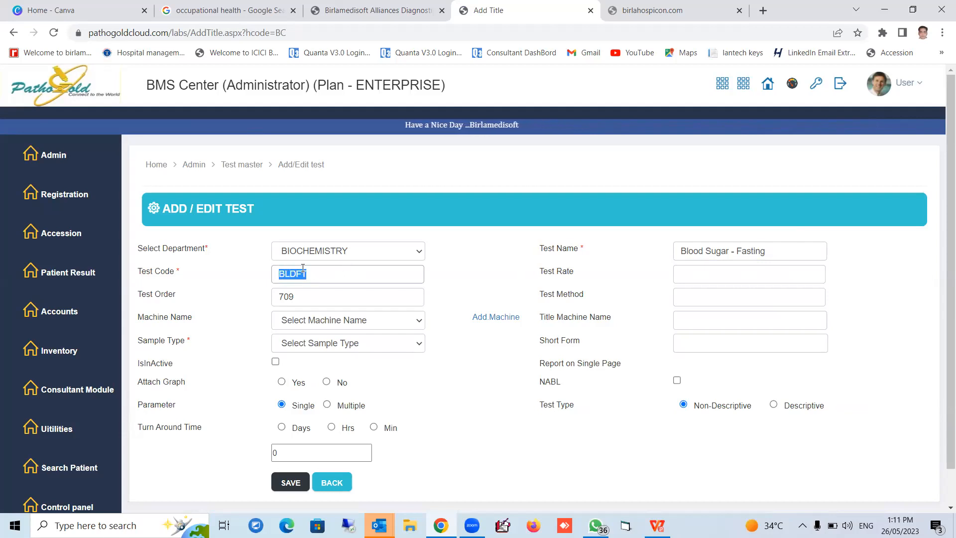
left_click(319, 275)
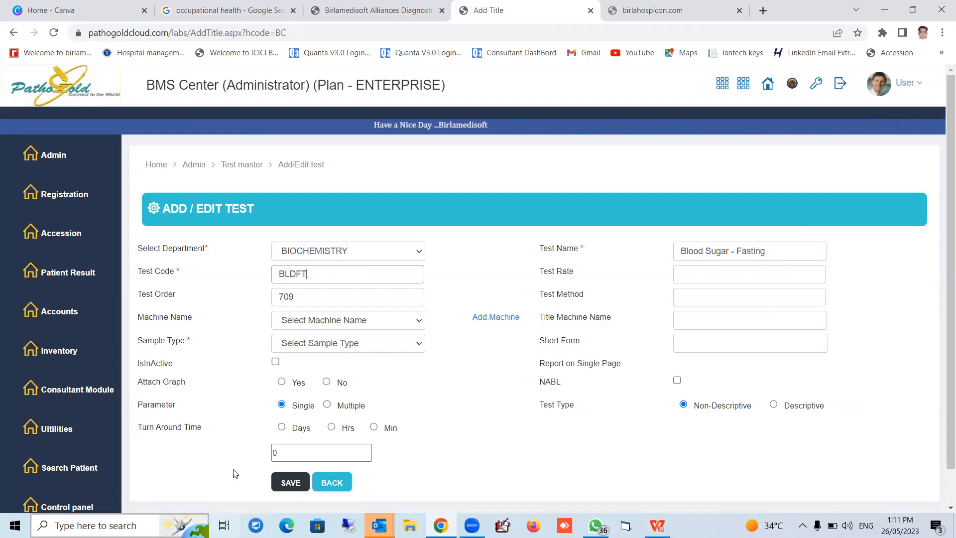
Set the test's turn around time to 300 minutes and set Attach Graph to Yes
scroll(459, 442, "down", 1)
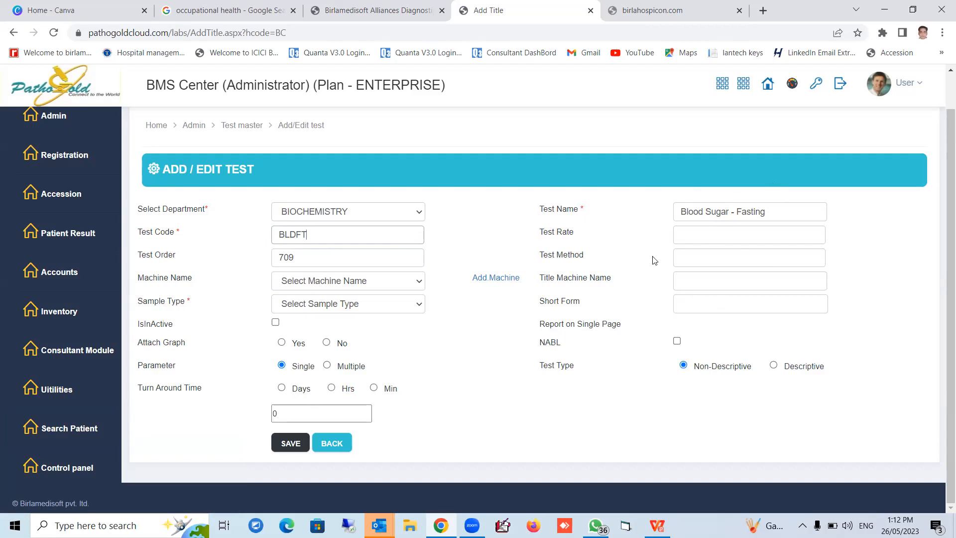
left_click(374, 388)
left_click(315, 451)
type("3")
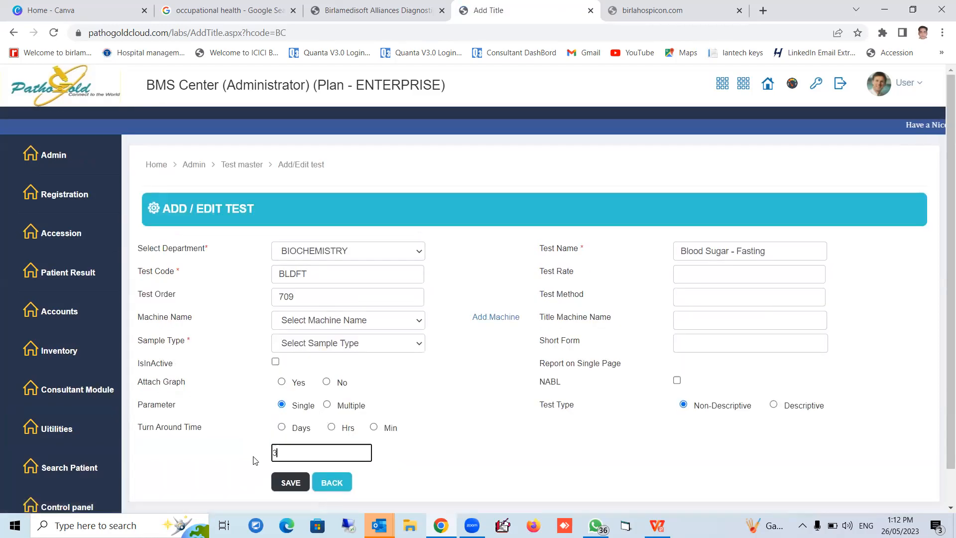
type("00")
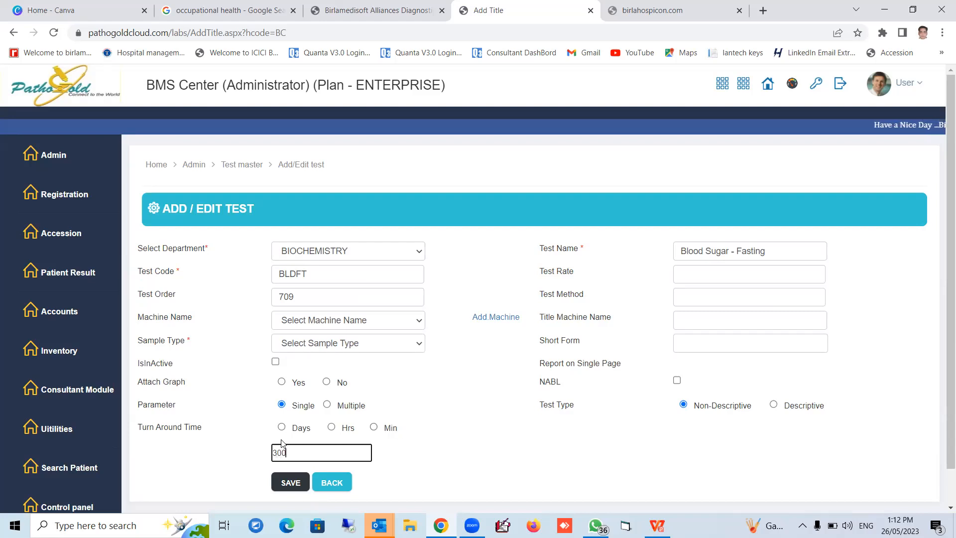
left_click(374, 427)
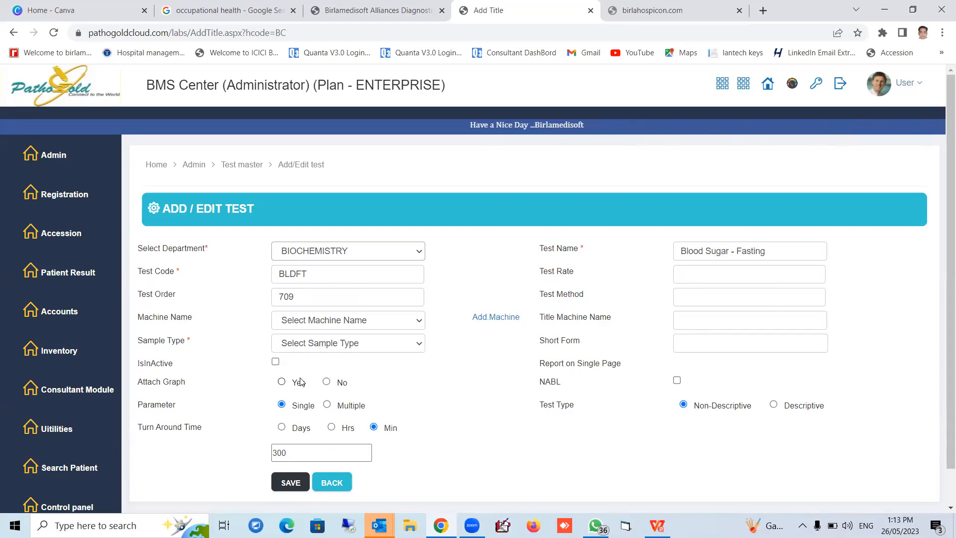
left_click(282, 382)
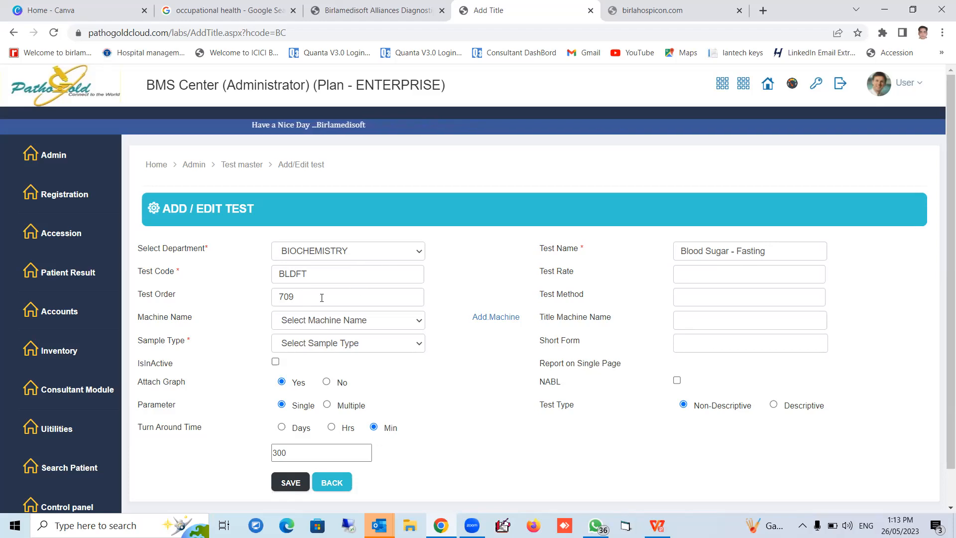
Enter Clia as the test method and save the new test record
left_click(687, 297)
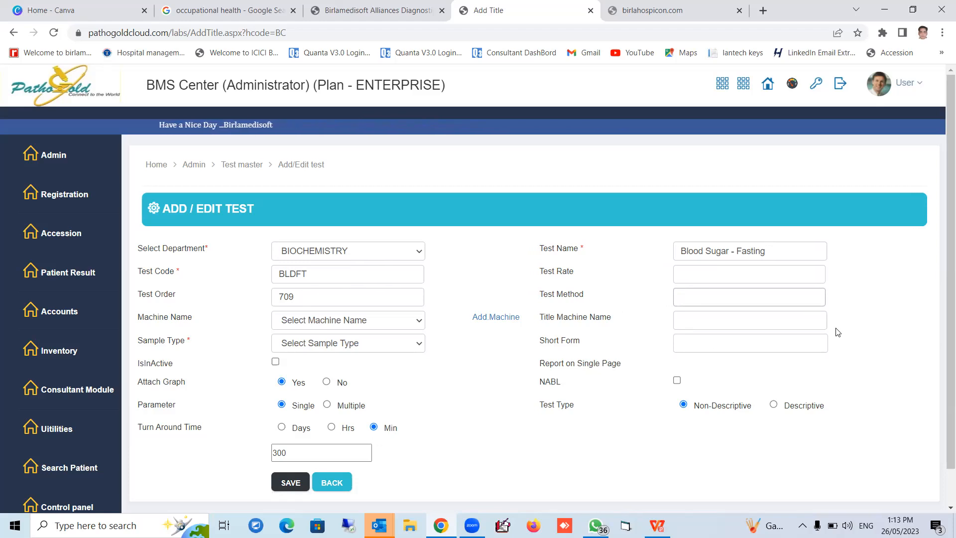
type("sA")
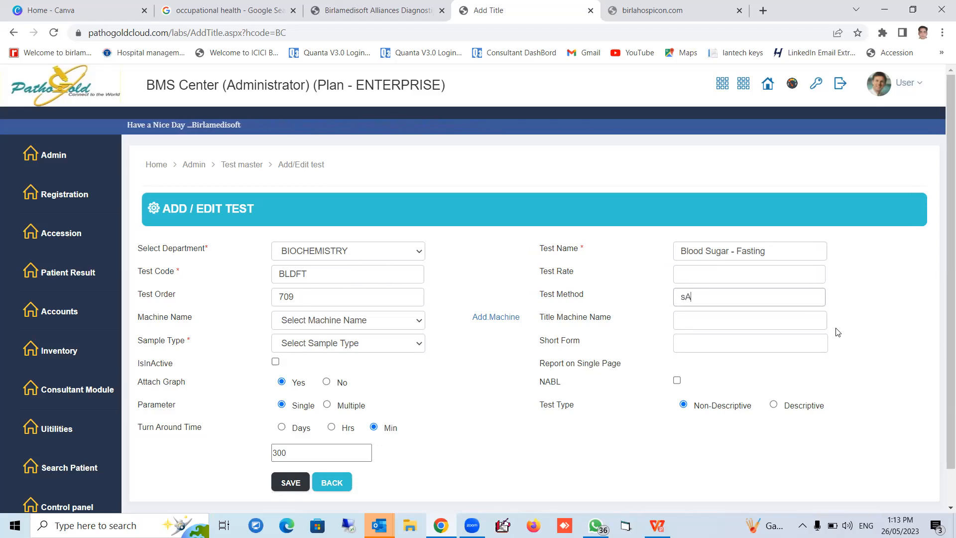
type("MPLE")
key("BackSpace")
key("BackSpace")
key("BackSpace")
key("BackSpace")
key("BackSpace")
key("BackSpace")
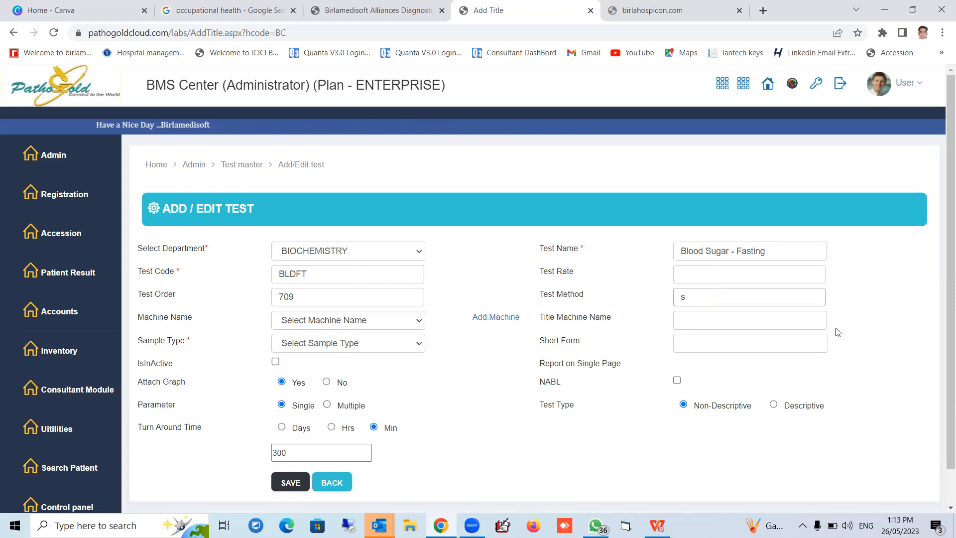
type("Clia")
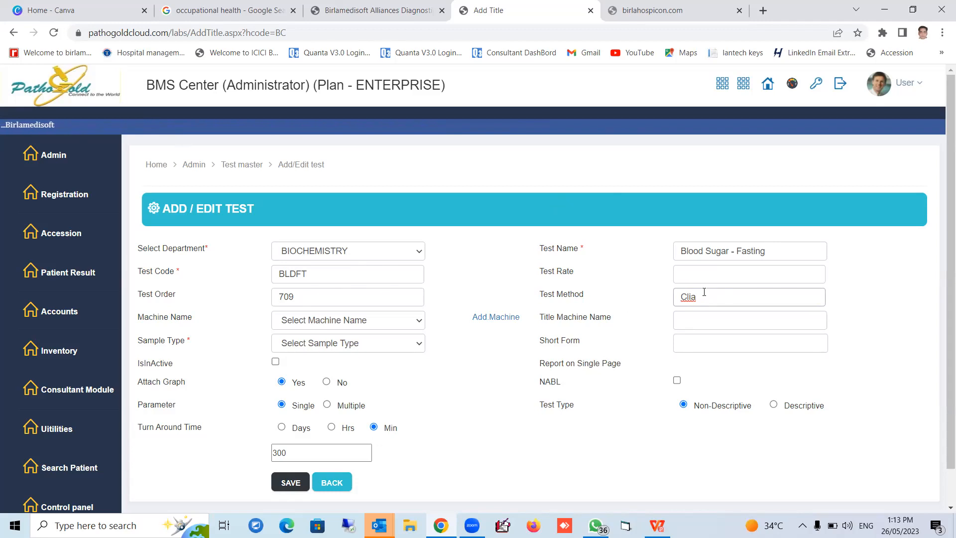
left_click(287, 490)
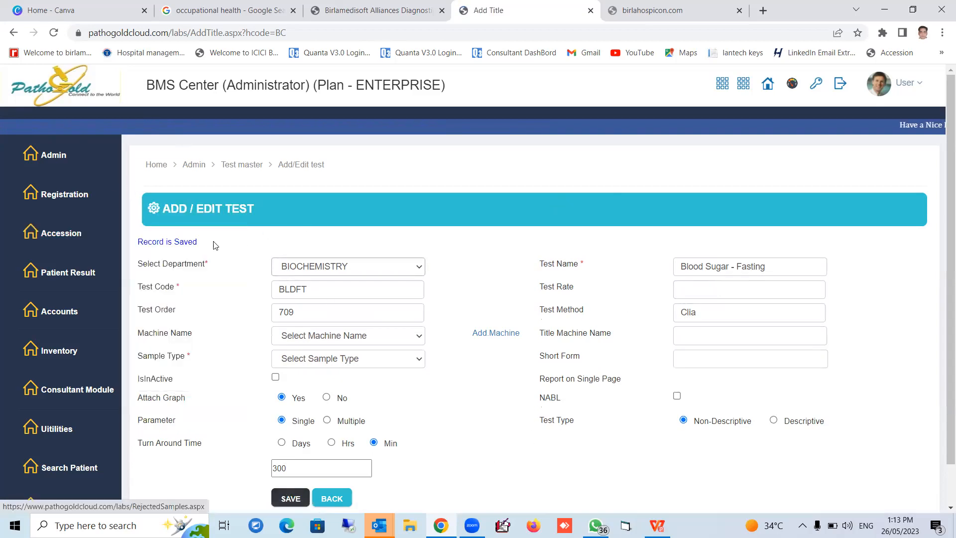
left_click_drag(202, 242, 137, 242)
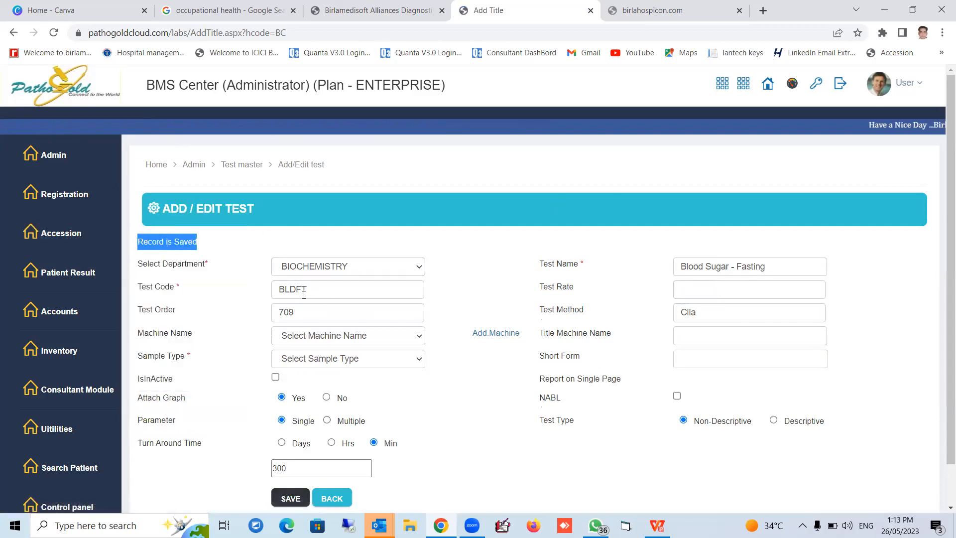
Open test rate entry and display the rate of BLDFT - Blood Sugar - Fasting for the collection center rate type ABCD_n
scroll(548, 466, "down", 1)
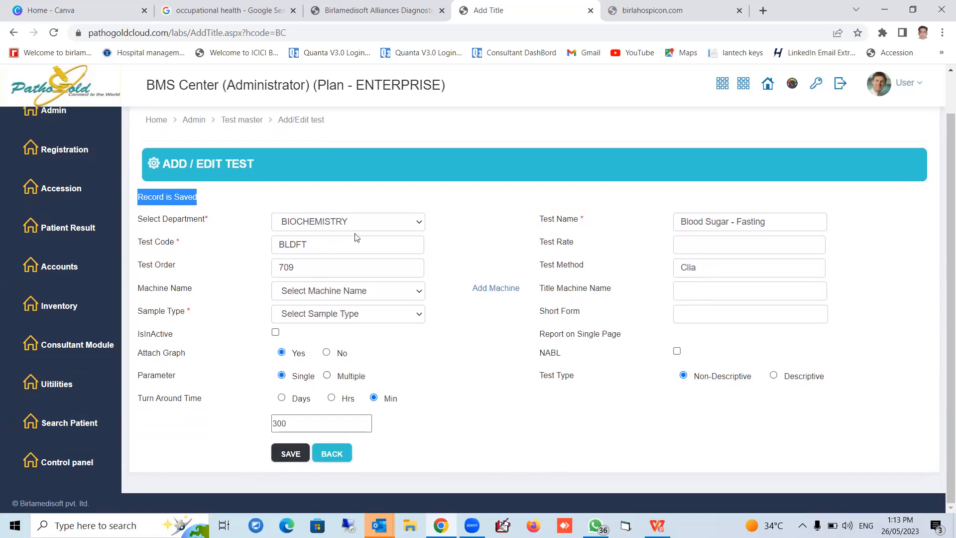
mouse_move(118, 476)
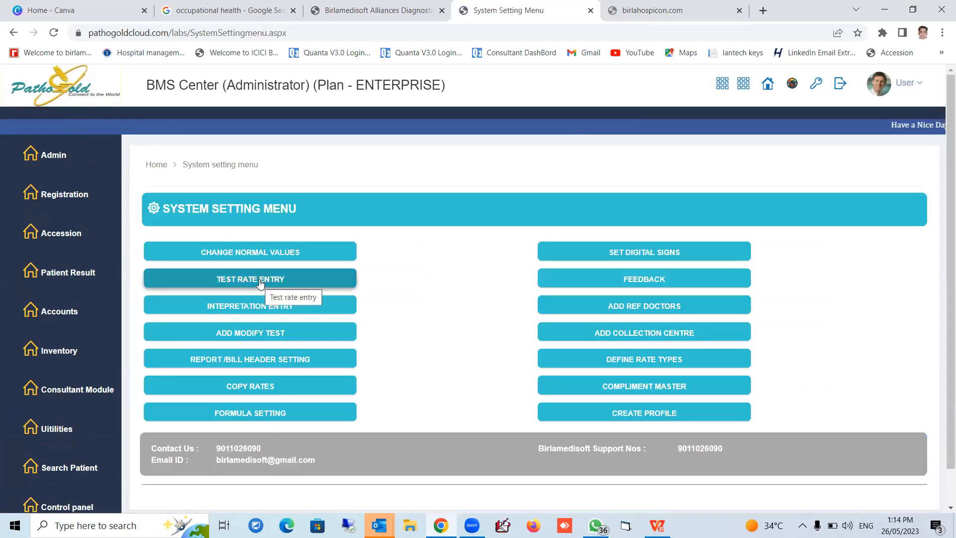
left_click(260, 283)
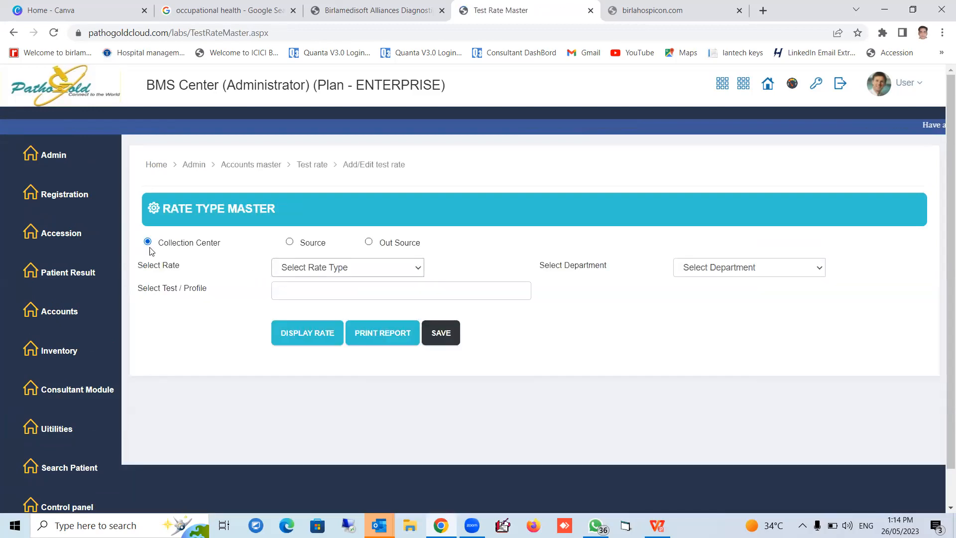
left_click(338, 271)
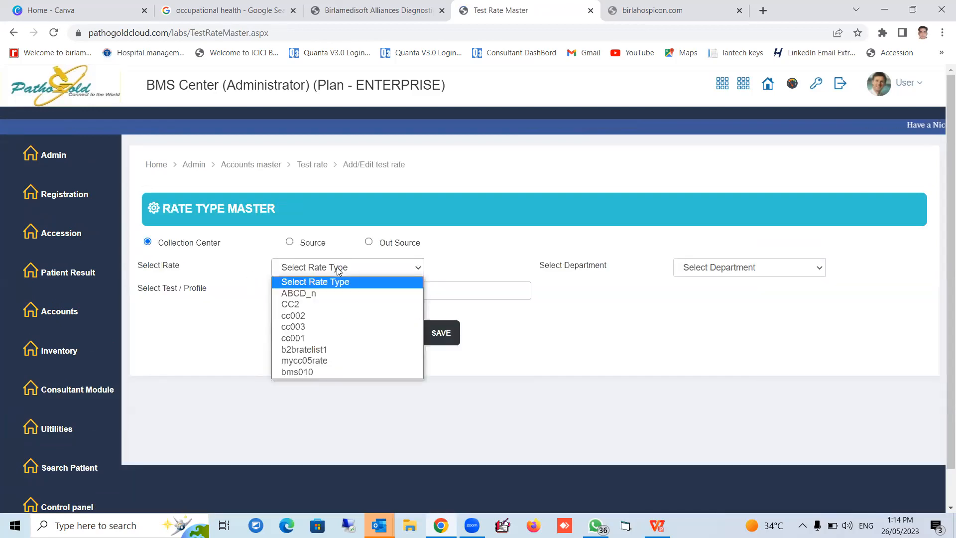
left_click(321, 295)
left_click(322, 292)
type("bldft")
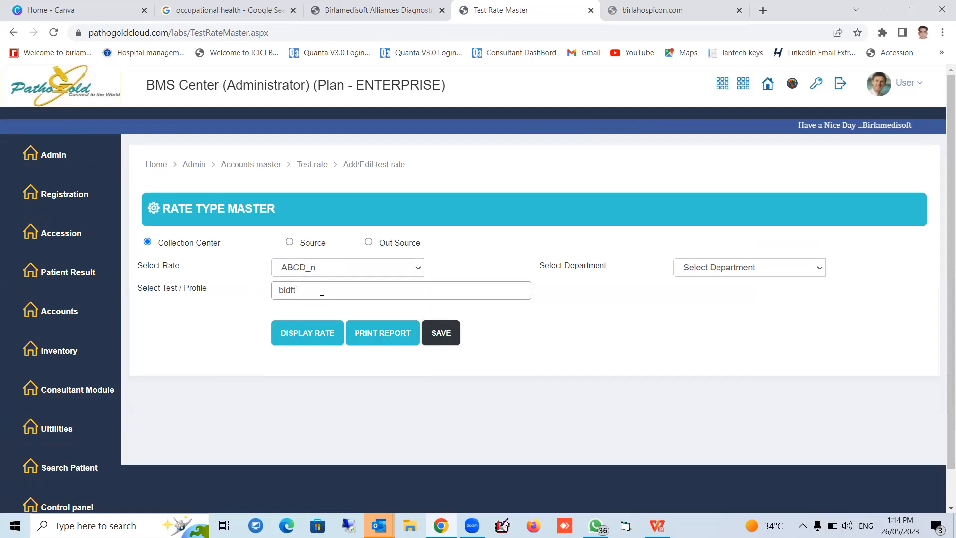
left_click(316, 312)
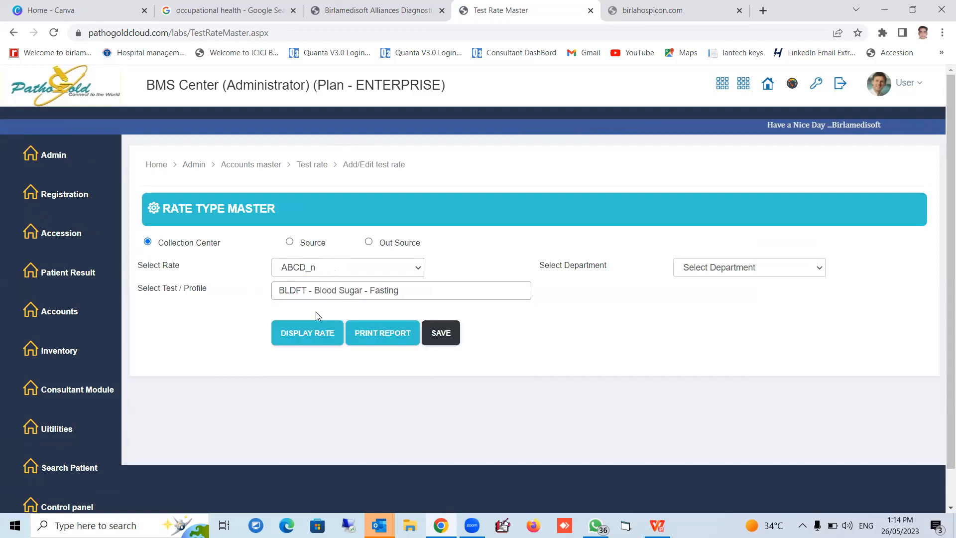
left_click(303, 342)
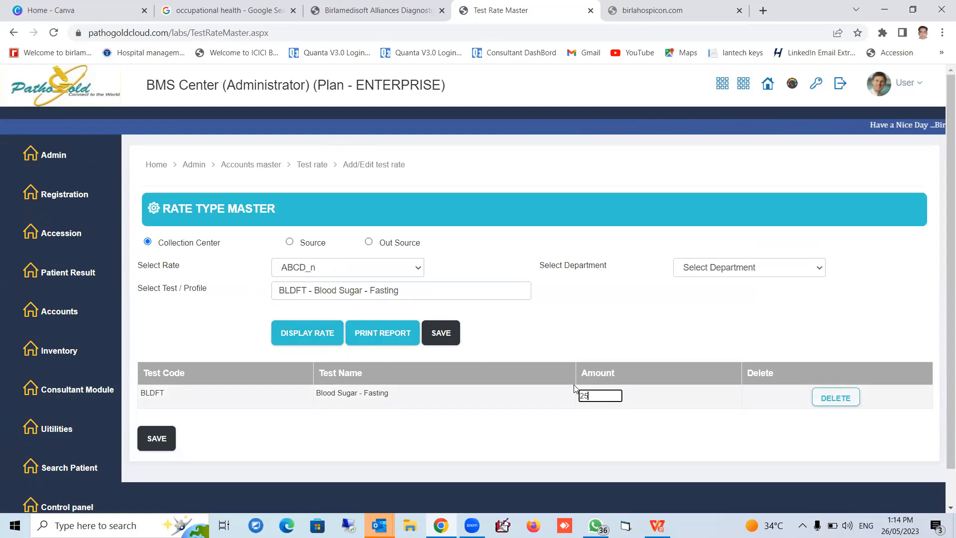
Set the Blood Sugar - Fasting amount to 250 and save it, overwriting the existing rates
left_click(157, 438)
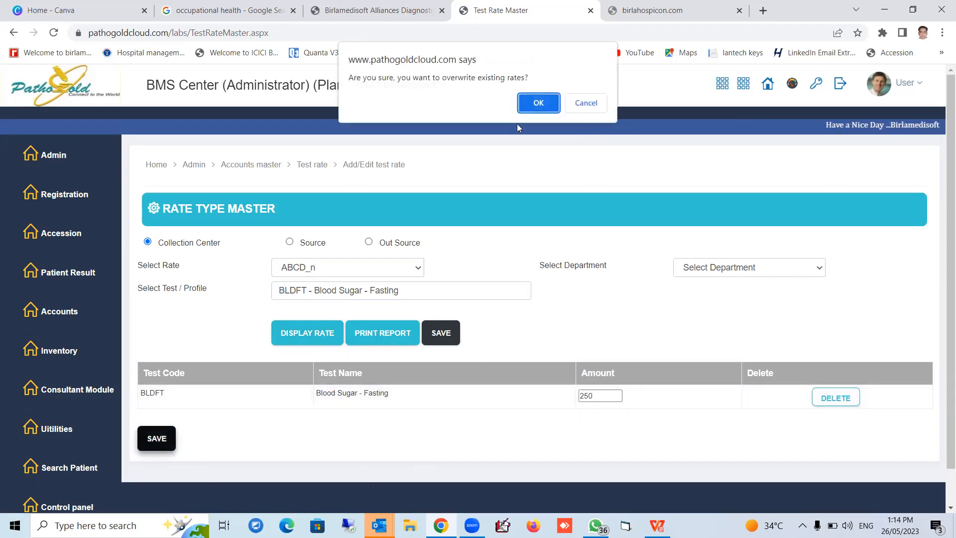
left_click(538, 105)
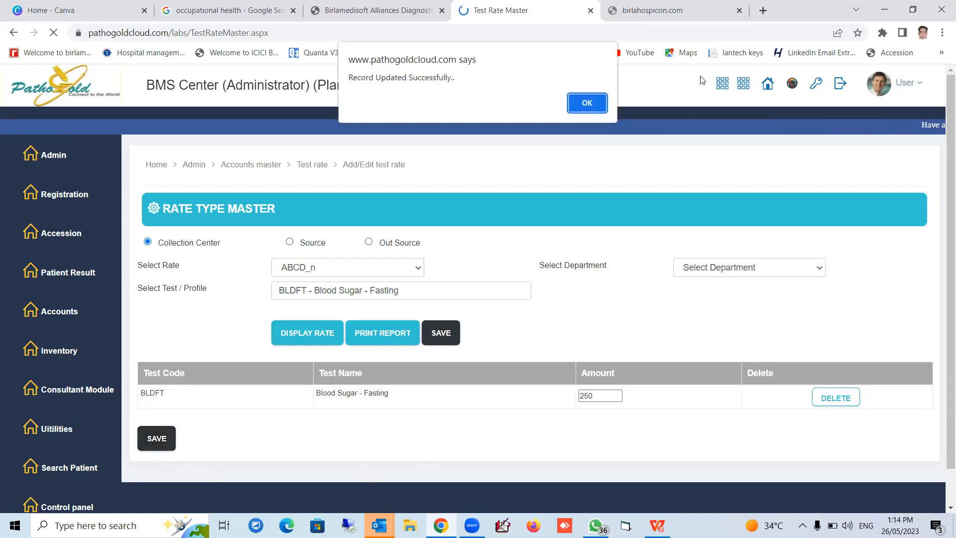
left_click(587, 103)
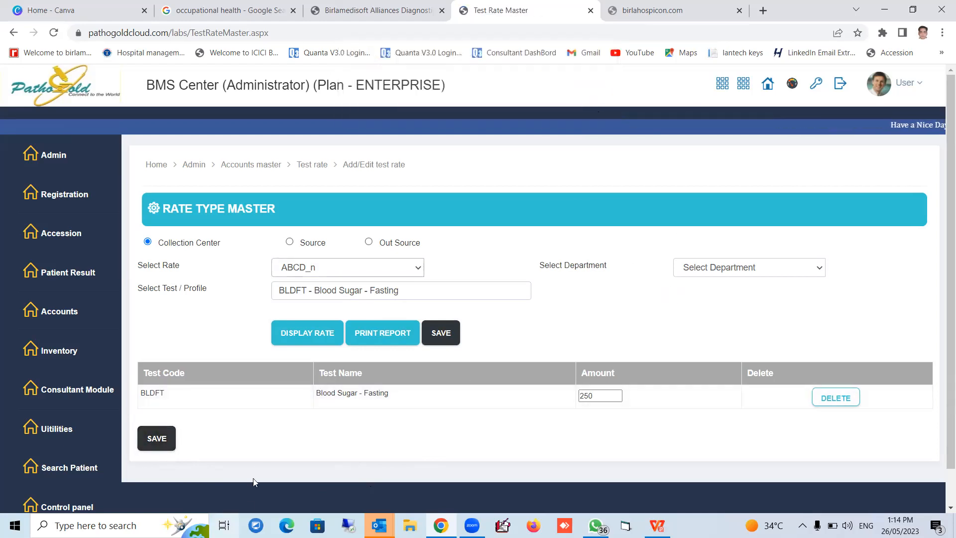
Open the add/modify test page and list the BIOCHEMISTRY tests for assignment to the lab
scroll(273, 485, "down", 1)
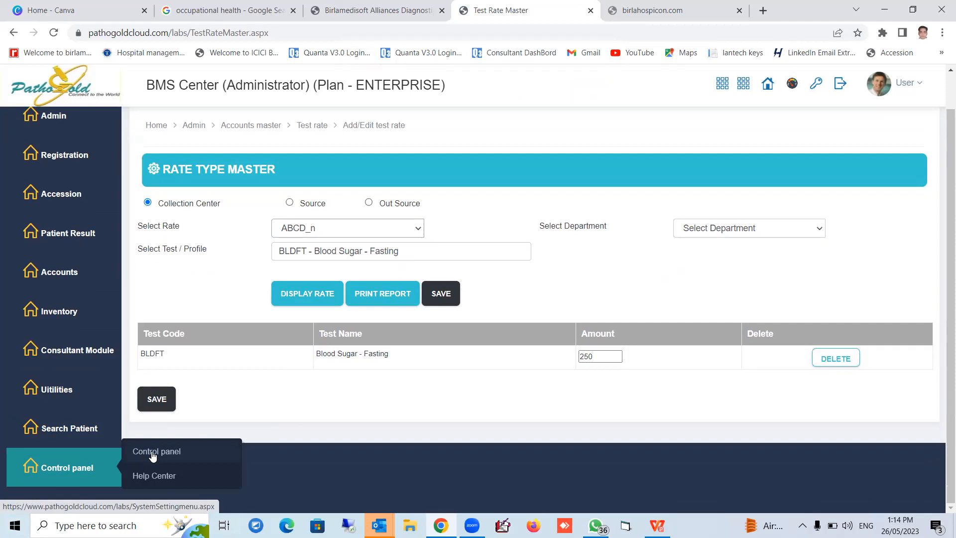
left_click(151, 455)
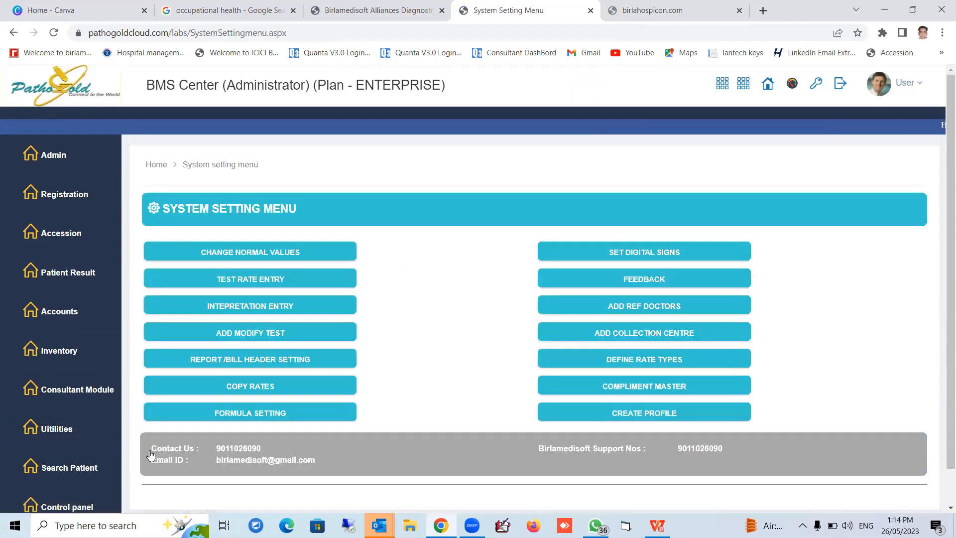
left_click(269, 337)
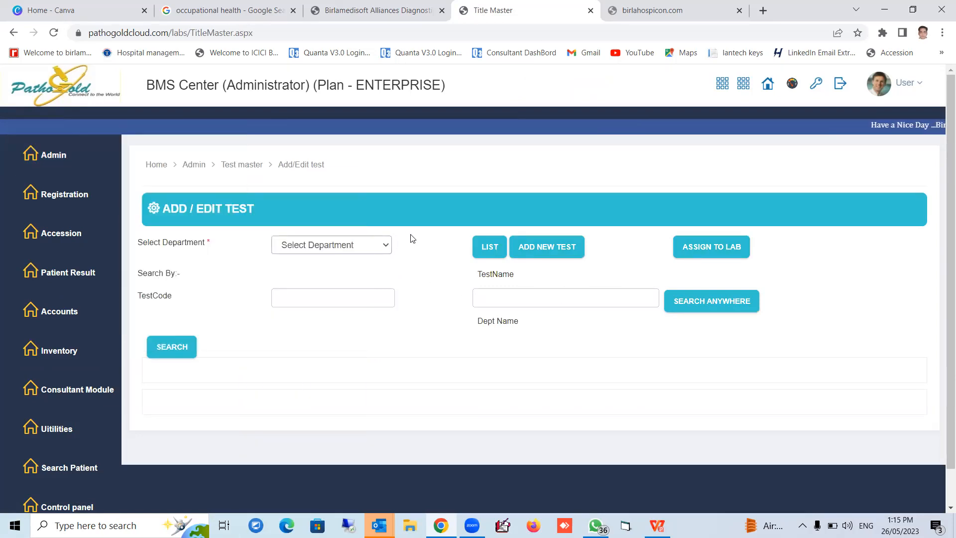
left_click(331, 244)
left_click(331, 270)
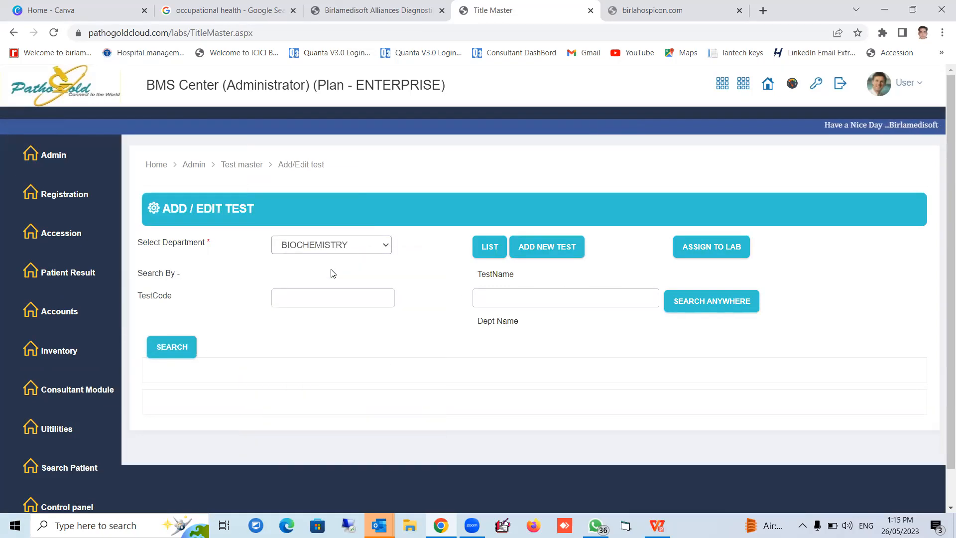
left_click(709, 252)
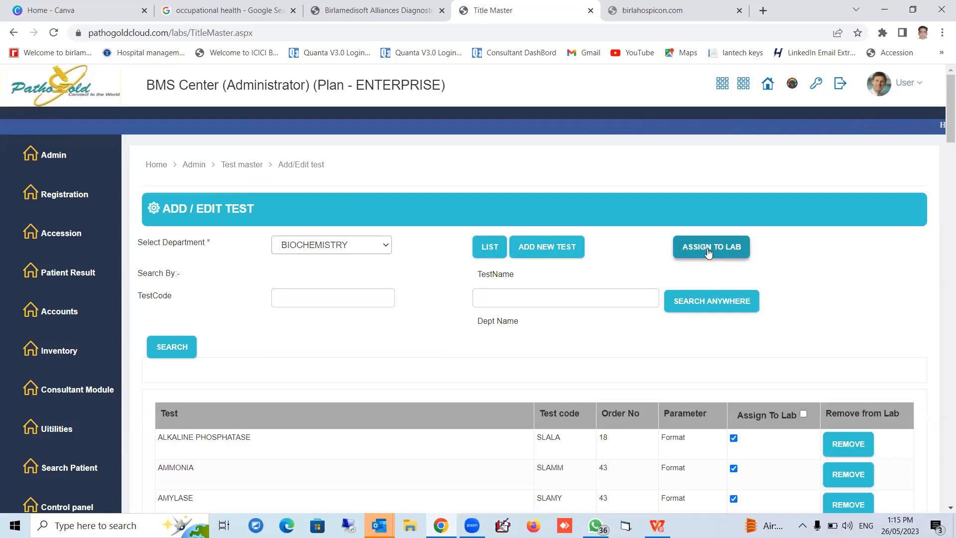
Remove the BLOOD SUGAR - FASTING test with code SLBFF from the lab and save the lab's test assignments
scroll(794, 385, "down", 4)
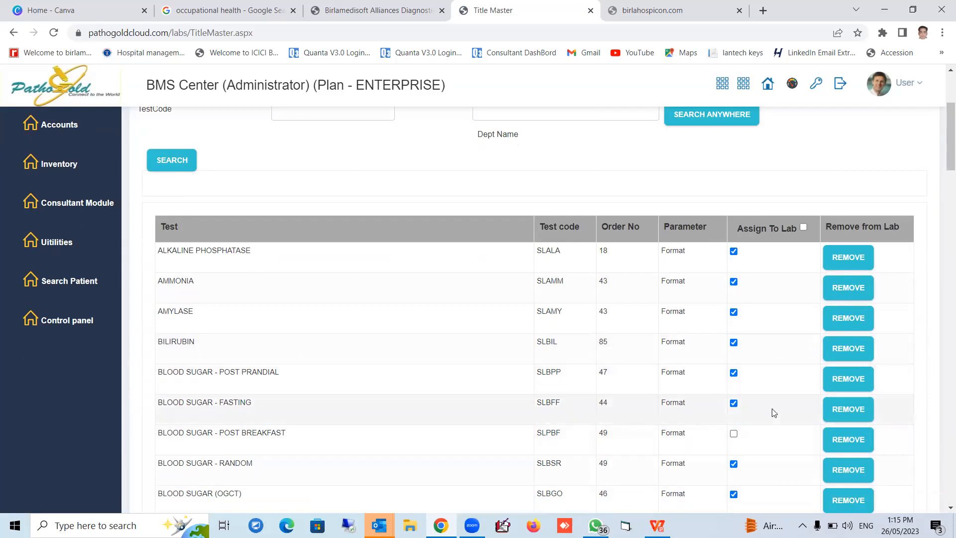
left_click(851, 413)
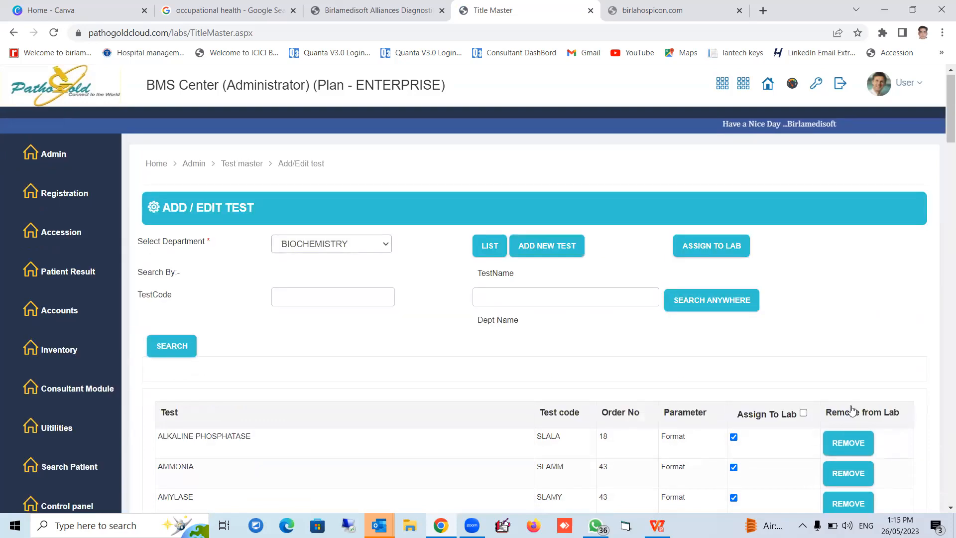
scroll(806, 393, "down", 4)
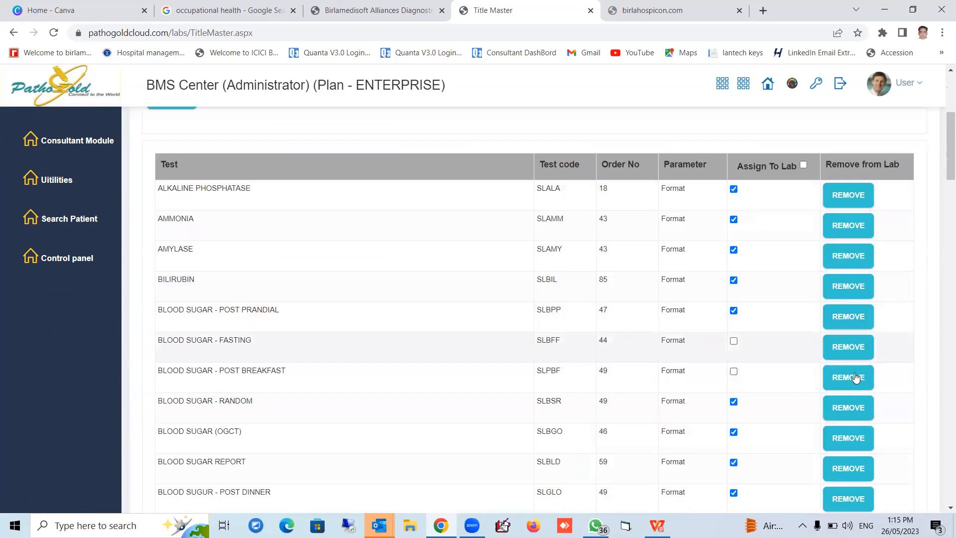
scroll(535, 373, "down", 20)
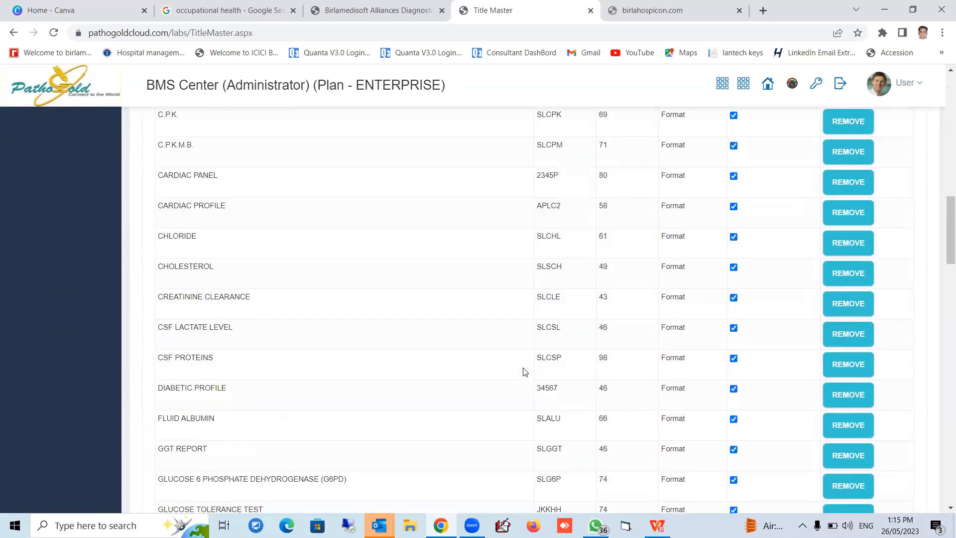
scroll(528, 368, "down", 20)
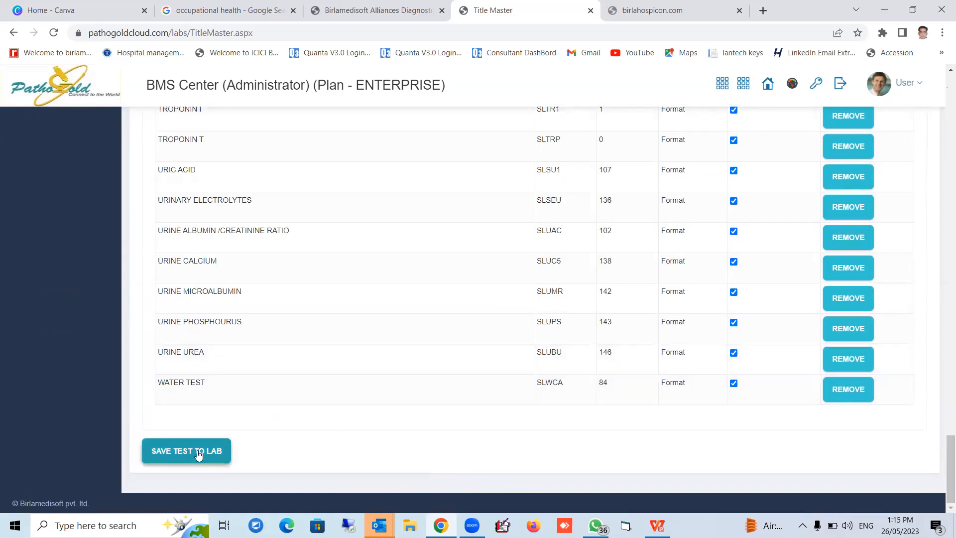
left_click(198, 455)
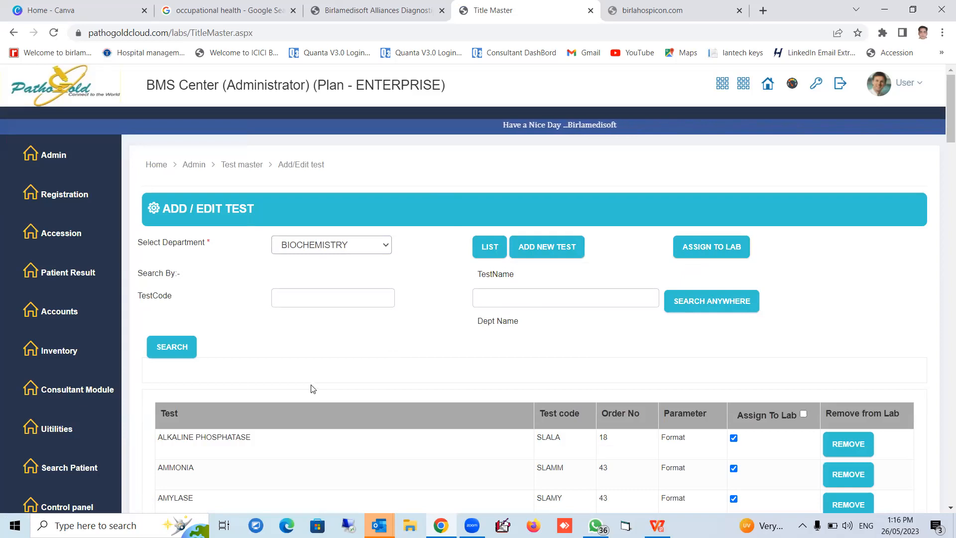
Open interpretation entry and search for the interpretation of BLDFT - Blood Sugar - Fasting
scroll(312, 388, "down", 3)
mouse_move(99, 321)
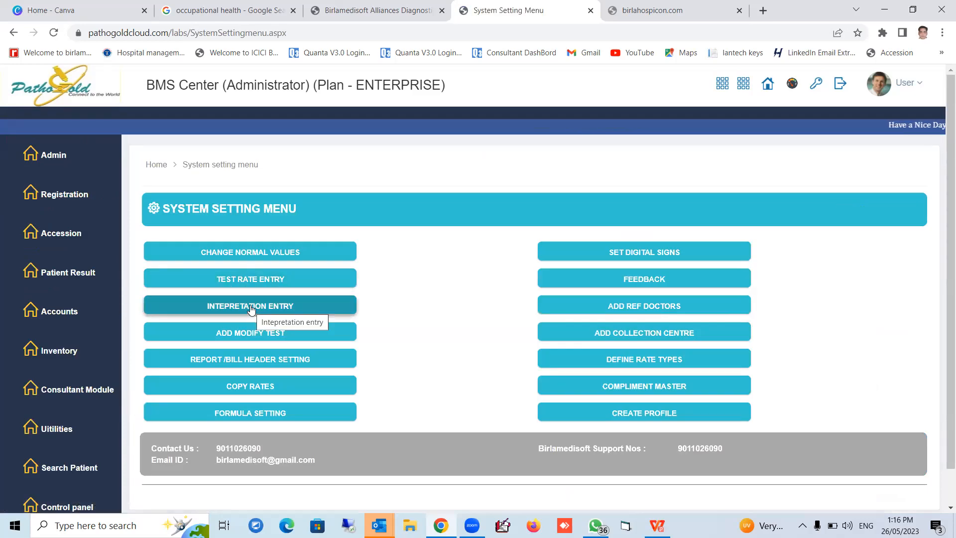
left_click(250, 306)
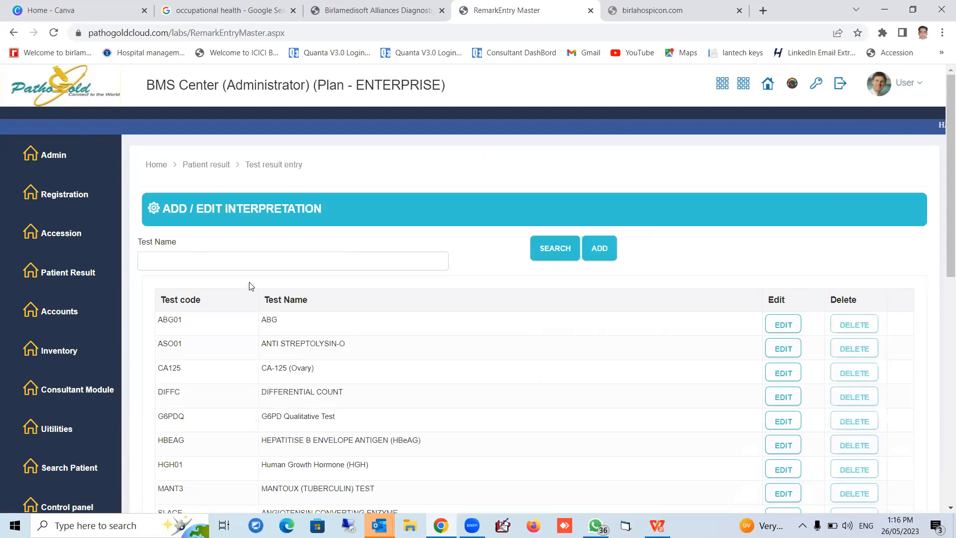
left_click(247, 263)
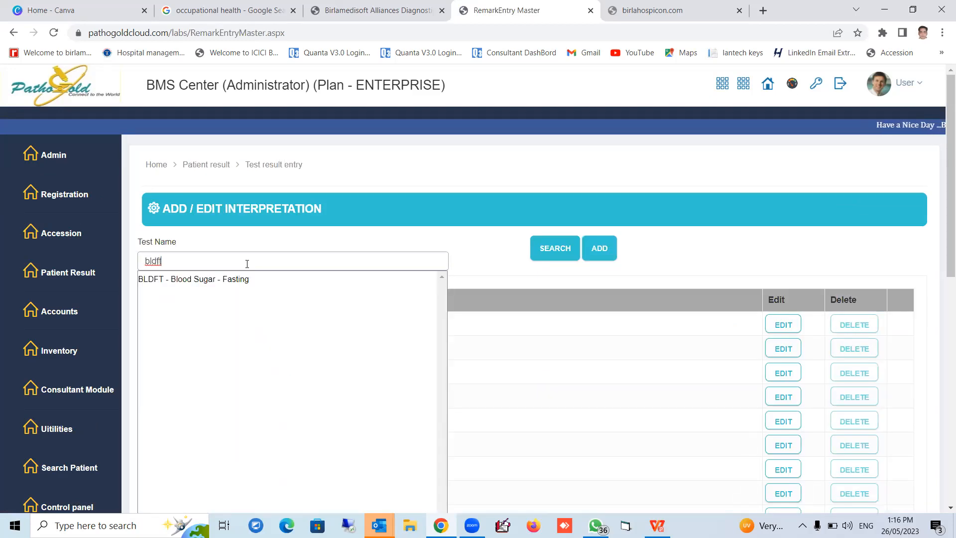
left_click(210, 279)
left_click(556, 250)
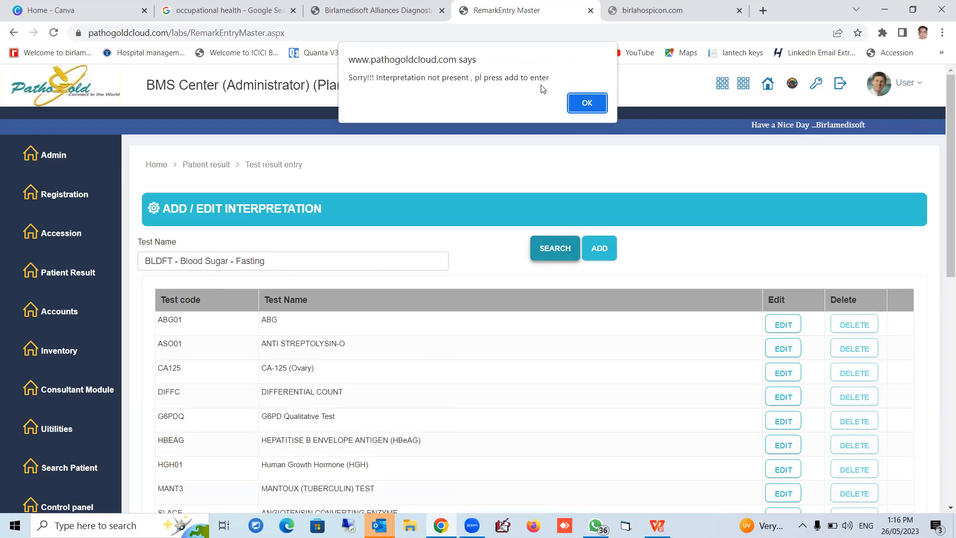
left_click(588, 102)
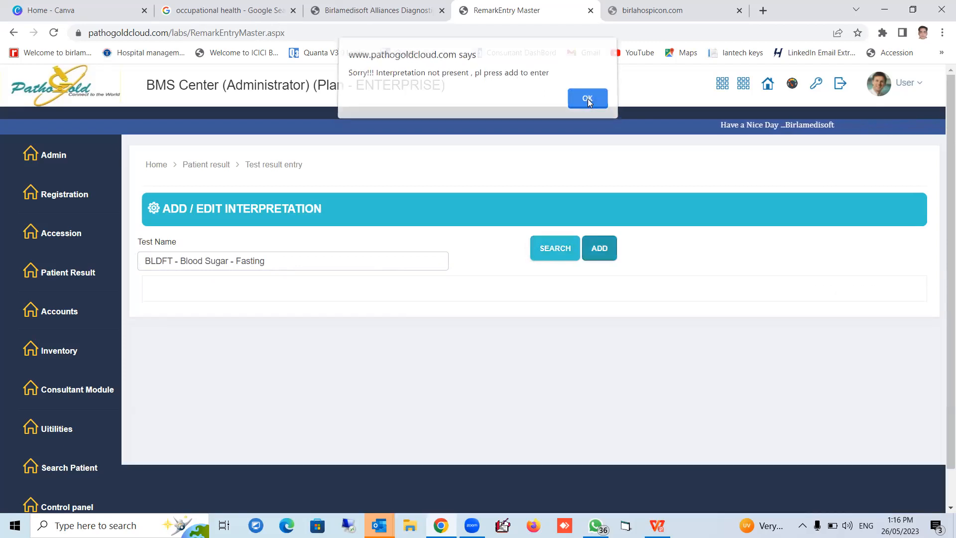
Start a new interpretation for the BLDFT - Blood Sugar - Fasting test and place the cursor in its empty text body
left_click(603, 253)
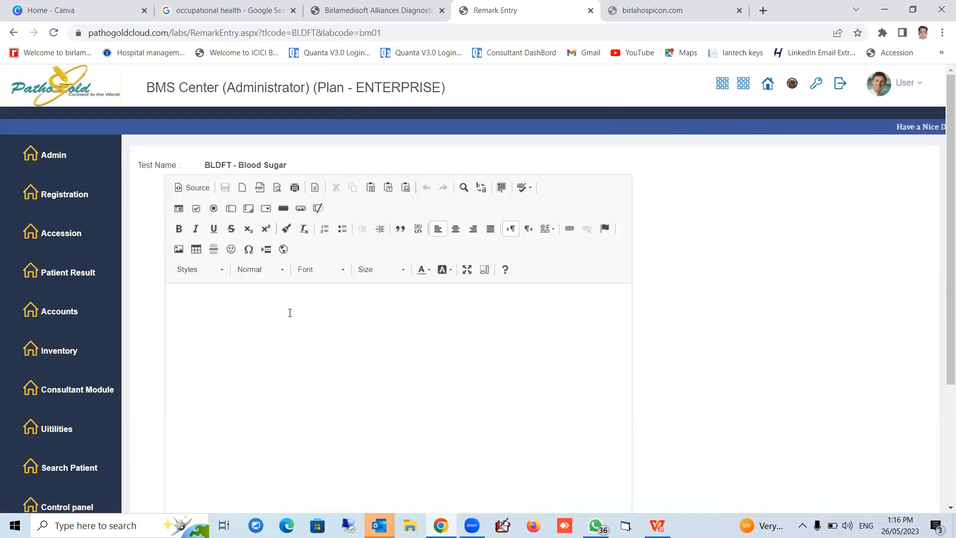
scroll(941, 344, "down", 5)
scroll(941, 344, "up", 5)
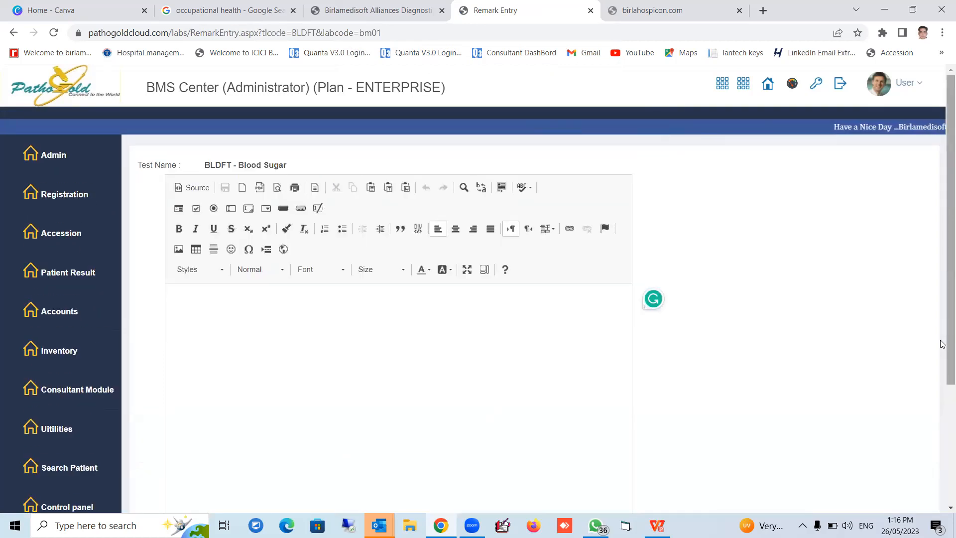
left_click(530, 333)
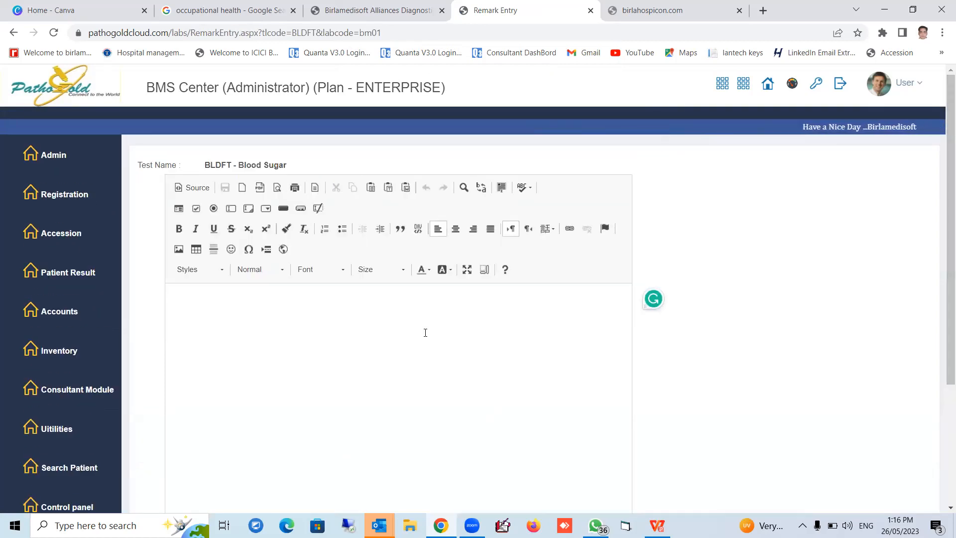
scroll(427, 329, "down", 3)
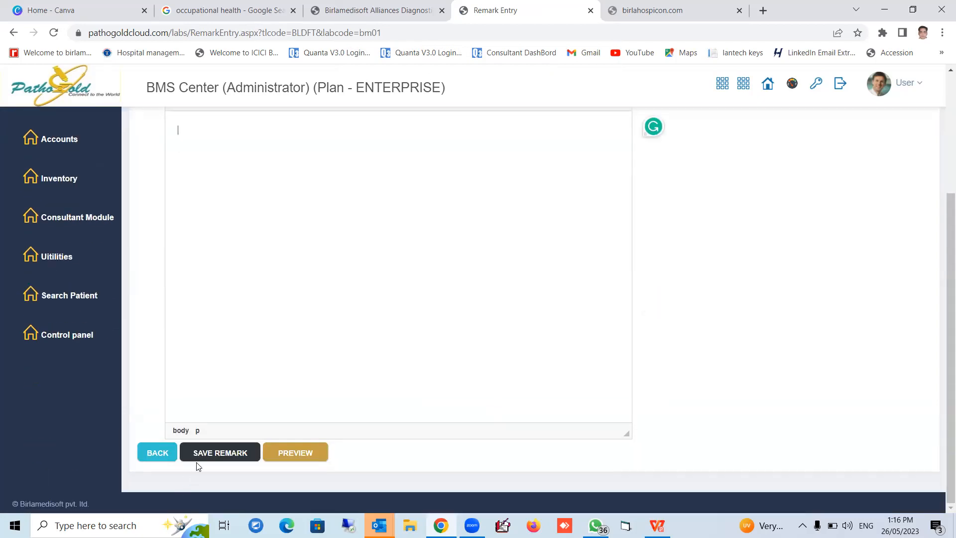
scroll(315, 163, "up", 3)
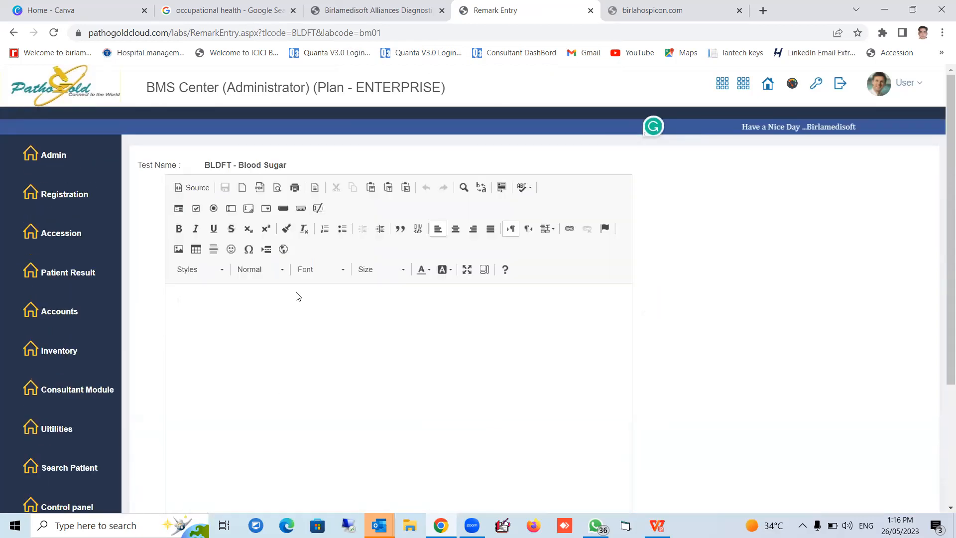
Write "This is my interpretation" as the test's interpretation text, accepting the spelling correction for "interpretation"
type("This is")
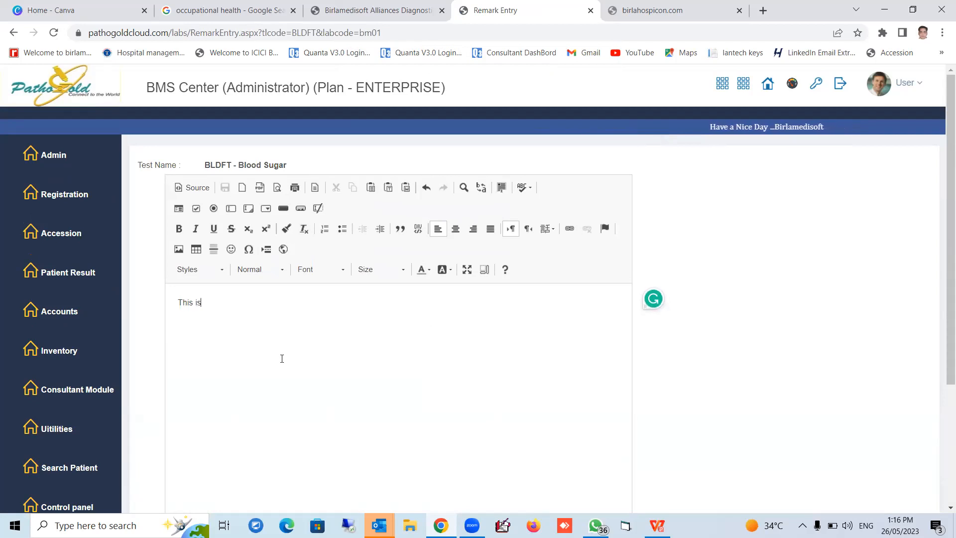
type(" my inter")
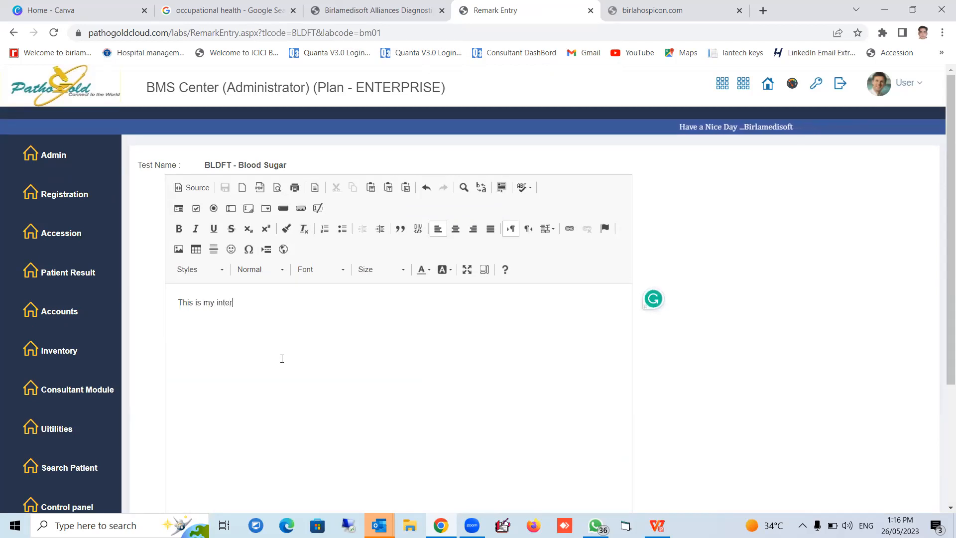
type("preat")
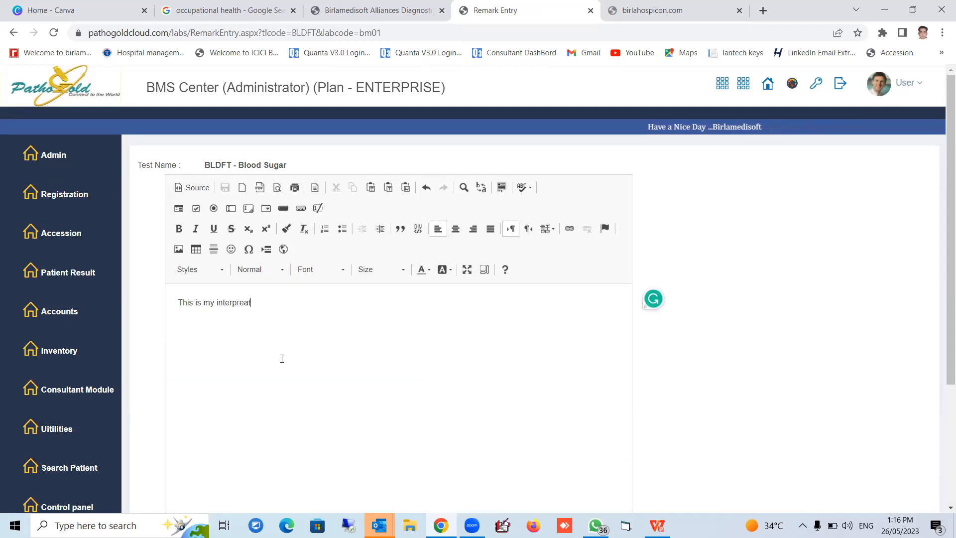
type("ta")
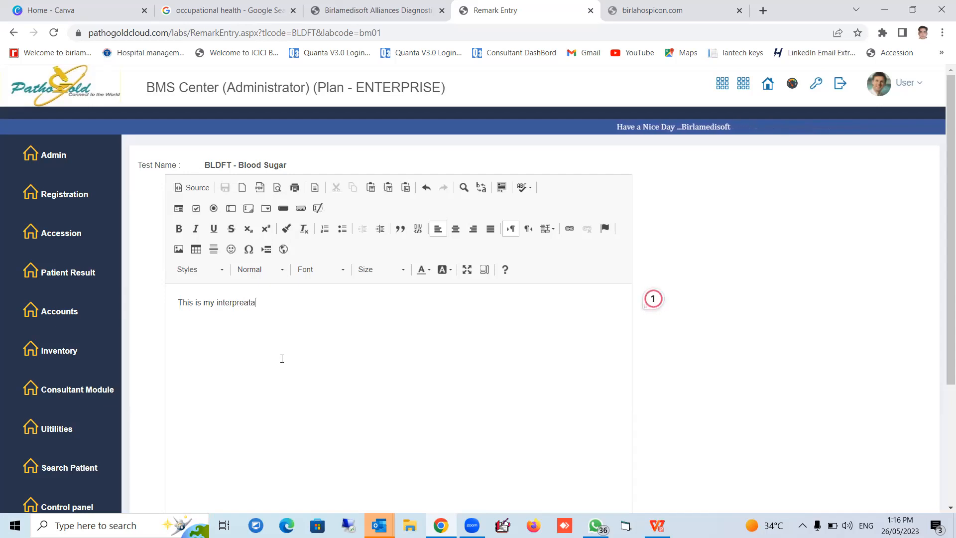
type("ton")
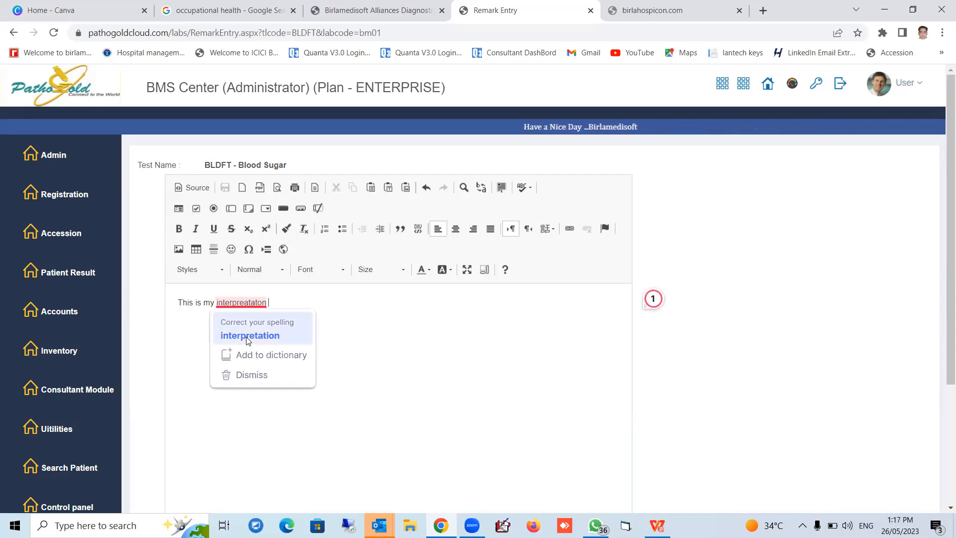
left_click(245, 337)
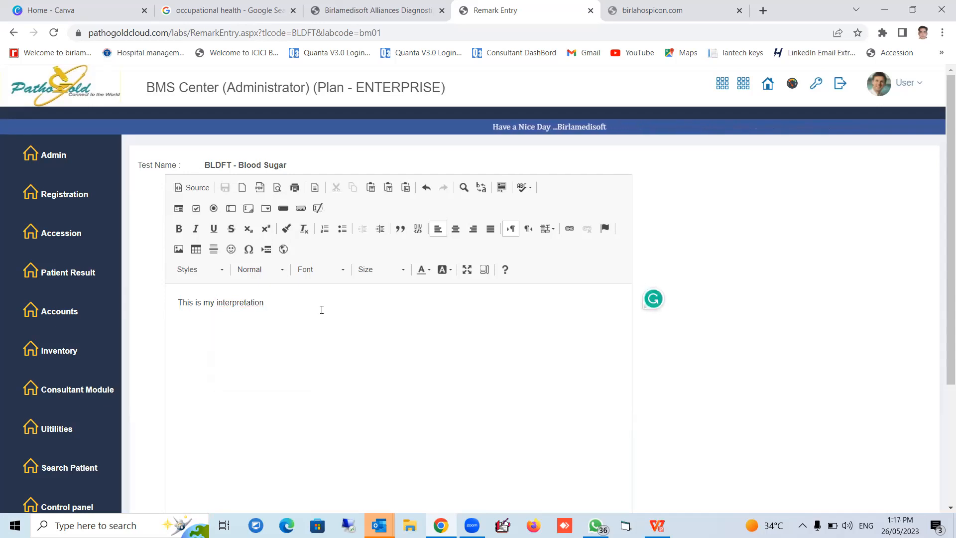
Add a bold "Note" heading on its own line above the interpretation text and save the remark
key("Return")
key("Up")
type("Note")
key("shift+Home")
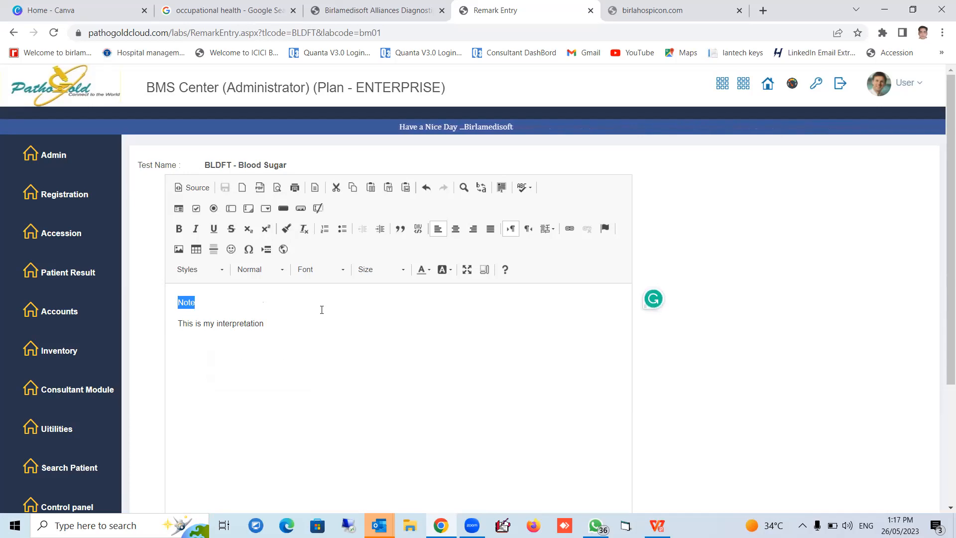
key("ctrl+b")
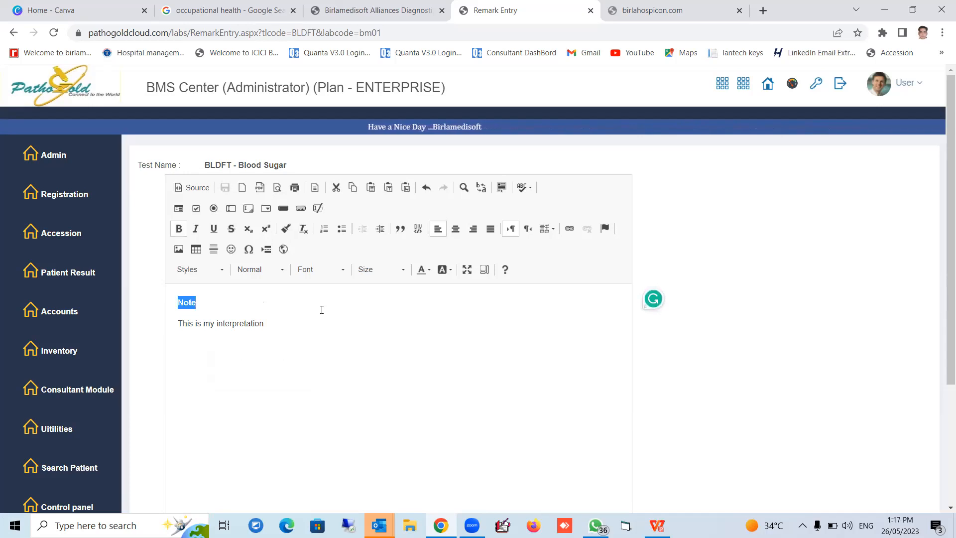
left_click(297, 325)
scroll(305, 346, "down", 3)
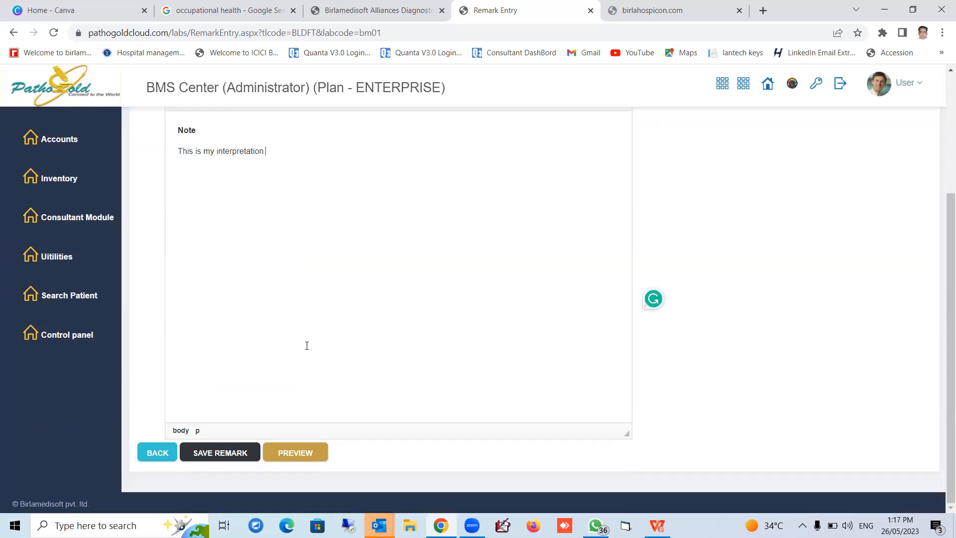
left_click(215, 454)
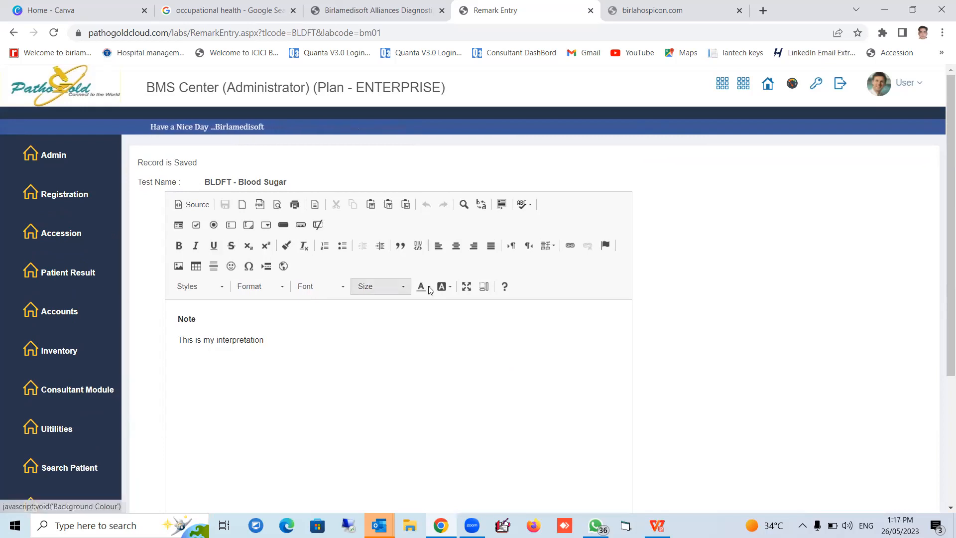
Open test registration and add the BLDFT - Blood Sugar - Fasting test to the work order
mouse_move(75, 194)
left_click(167, 182)
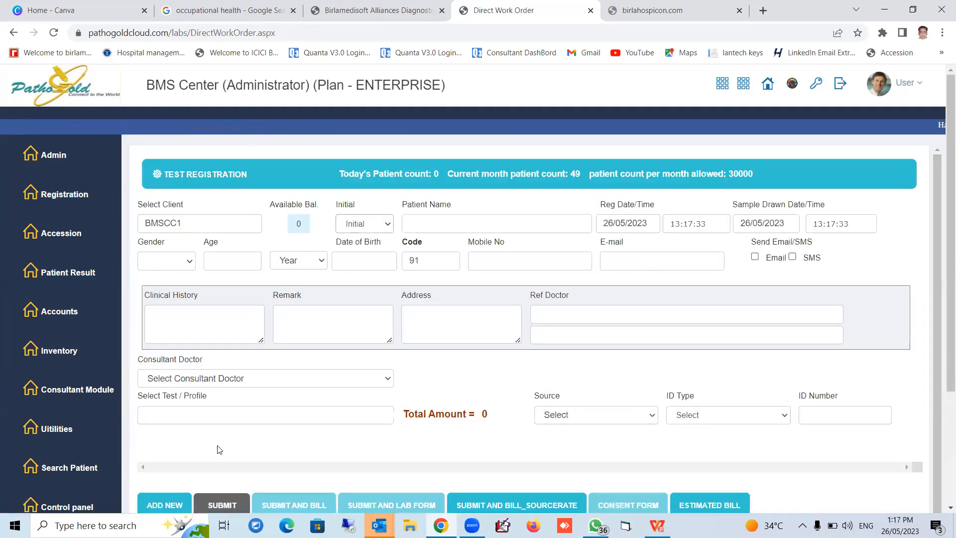
left_click(211, 417)
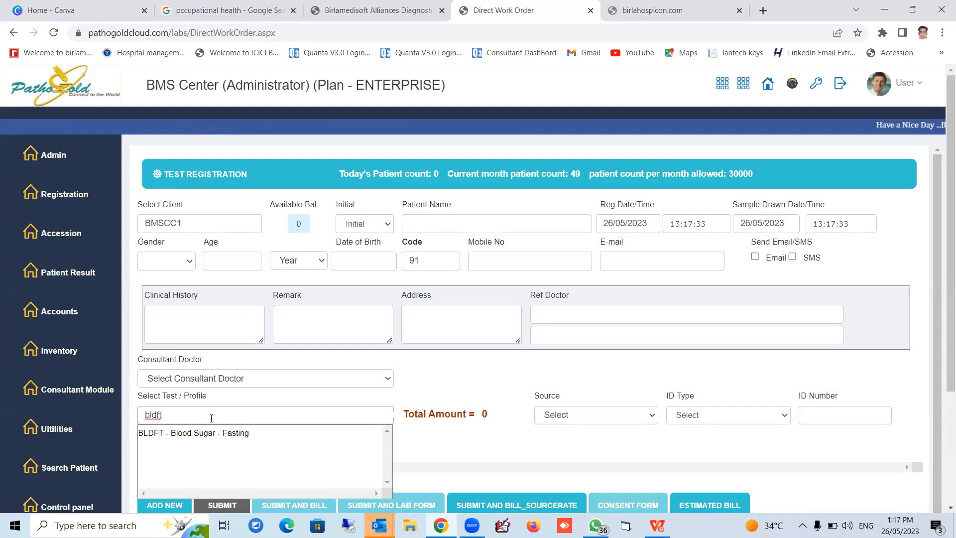
left_click(201, 434)
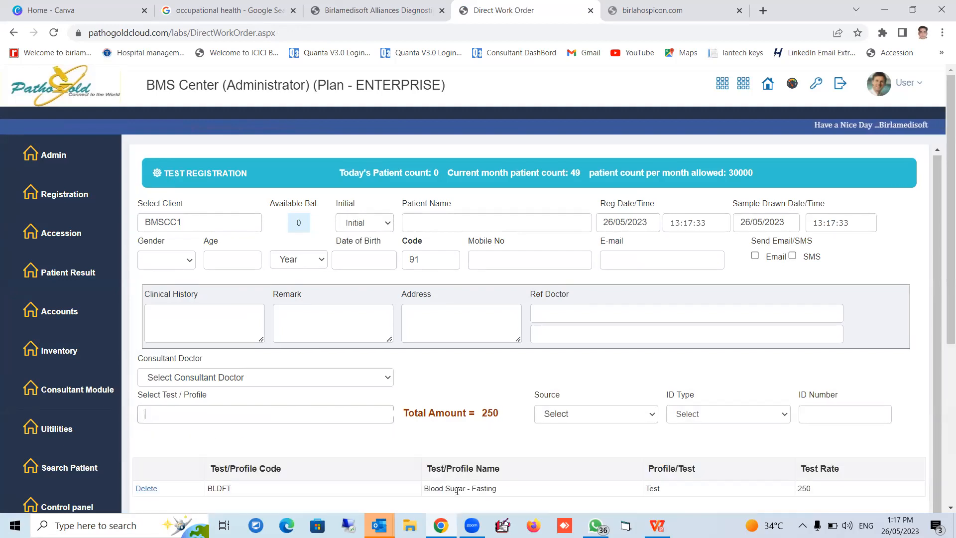
scroll(584, 446, "down", 5)
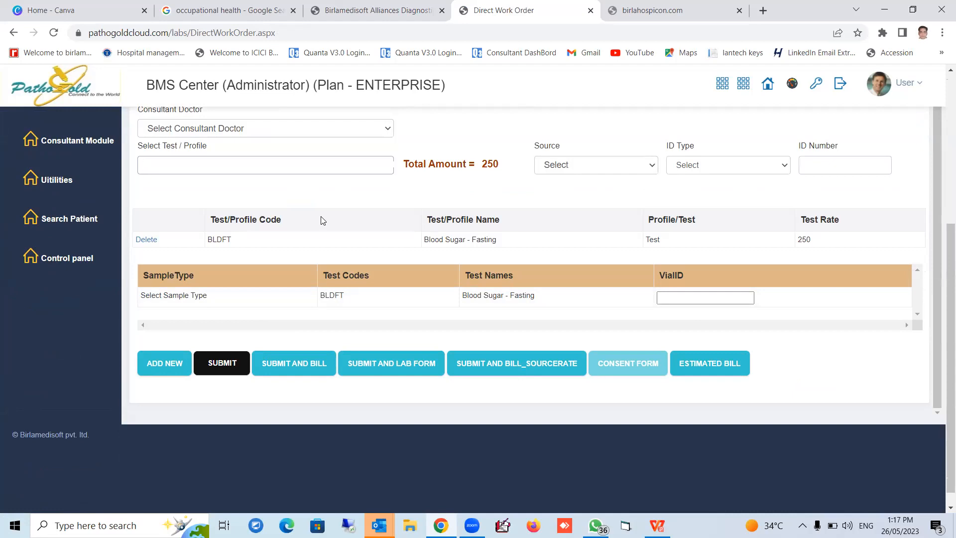
scroll(712, 319, "up", 1)
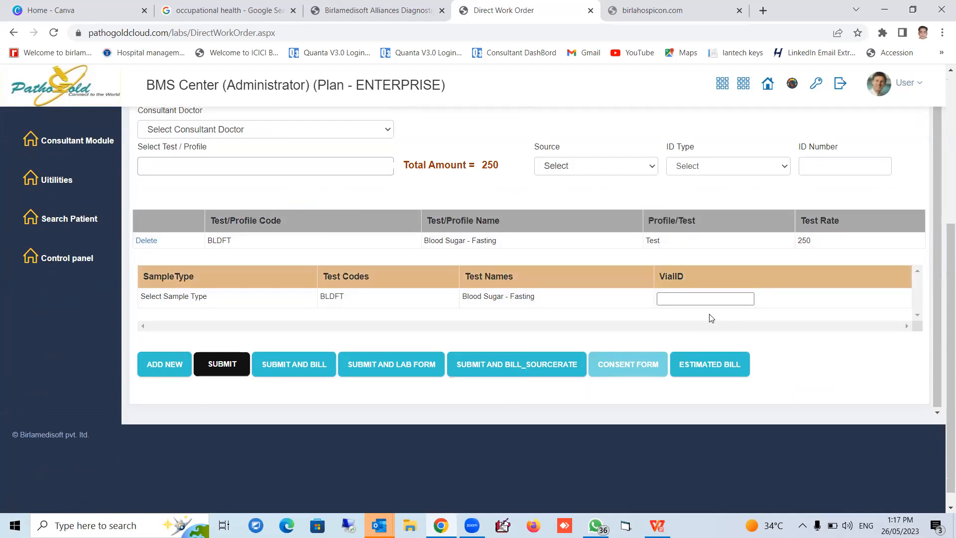